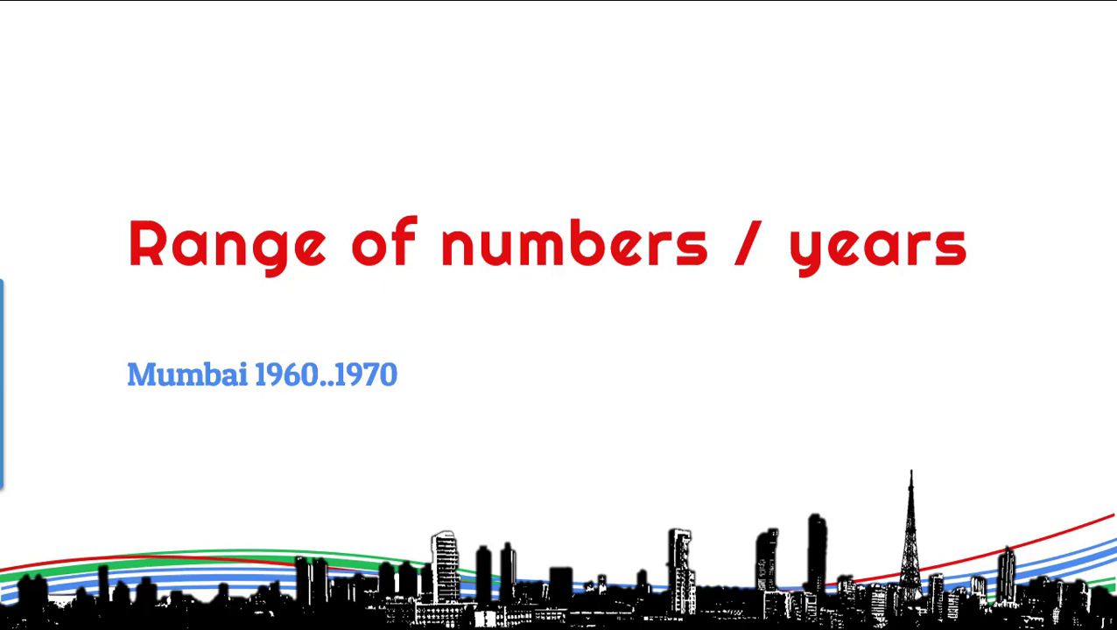
Switch to Chrome and view the image results for mumbai 1960..1970 and mumbai 1940..1950.
key("alt+Tab")
key("alt+Tab")
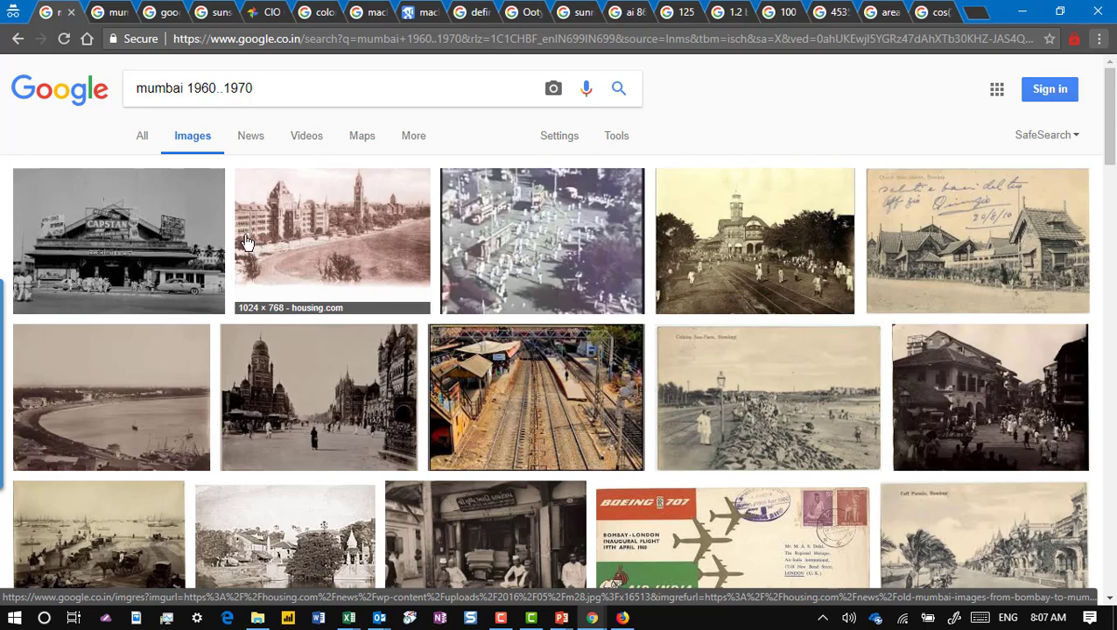
left_click(112, 16)
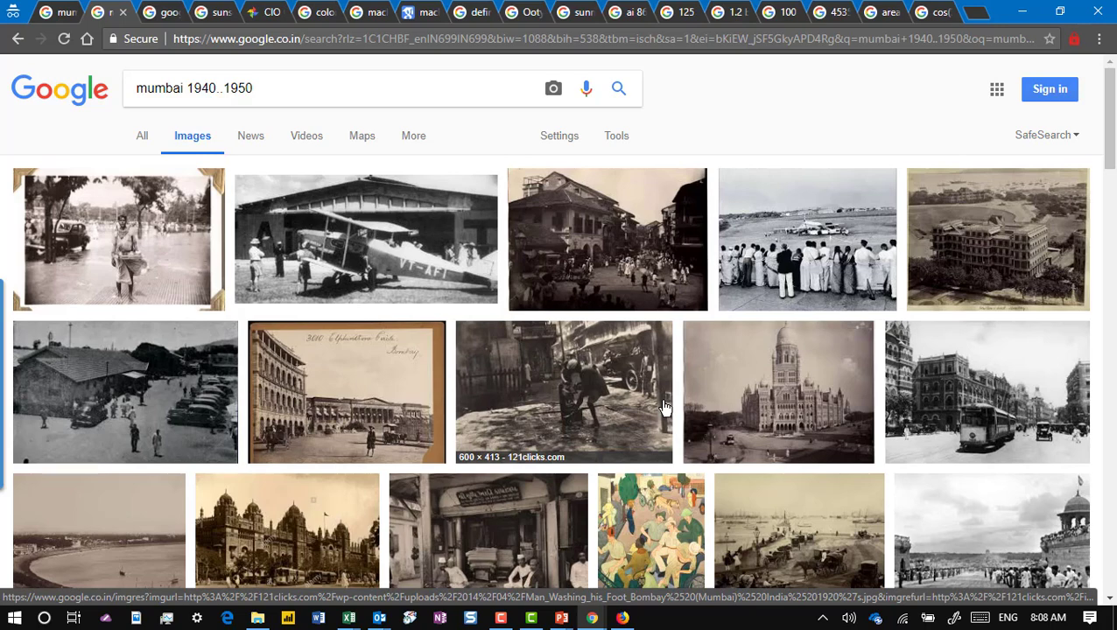
Advance the PowerPoint slide show to the Transparent Images slide and switch to the google image results in Chrome.
key("alt+Tab")
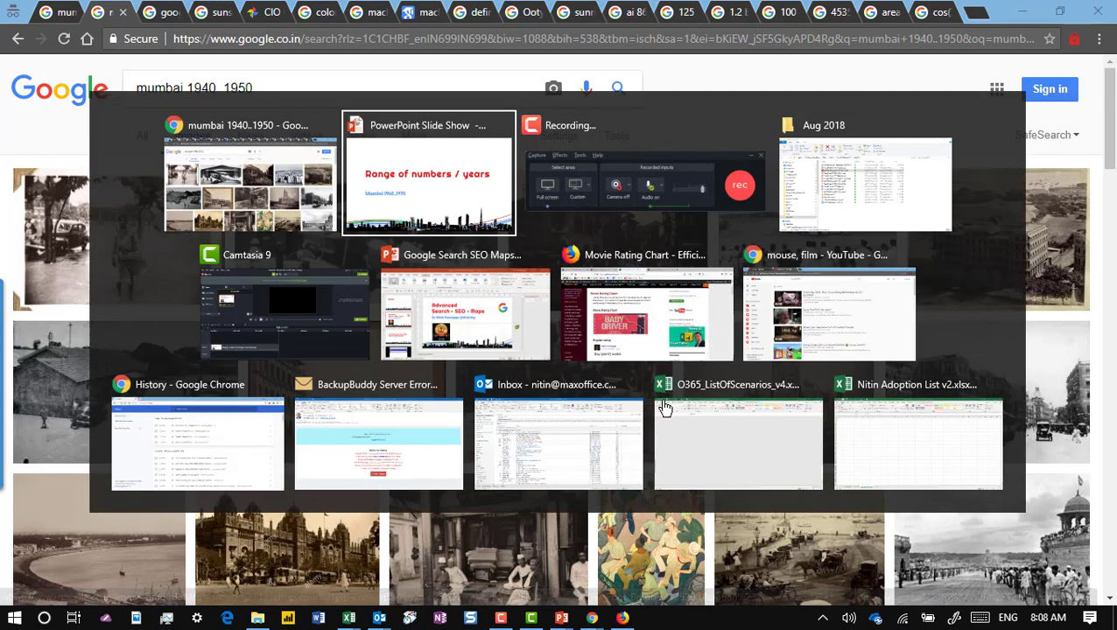
key("Right")
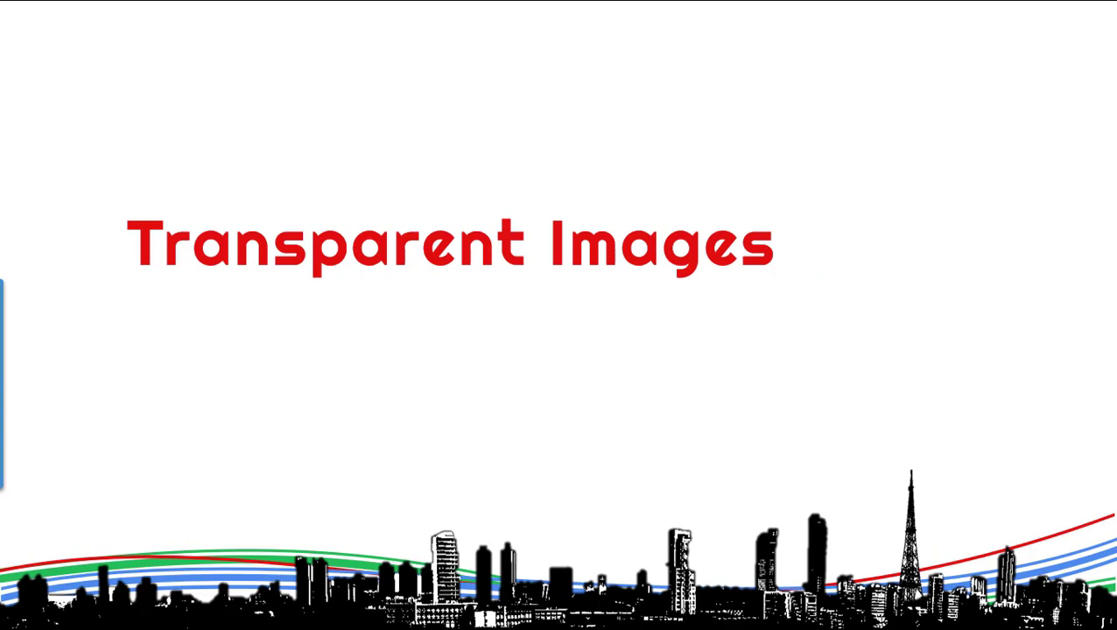
key("alt+Tab")
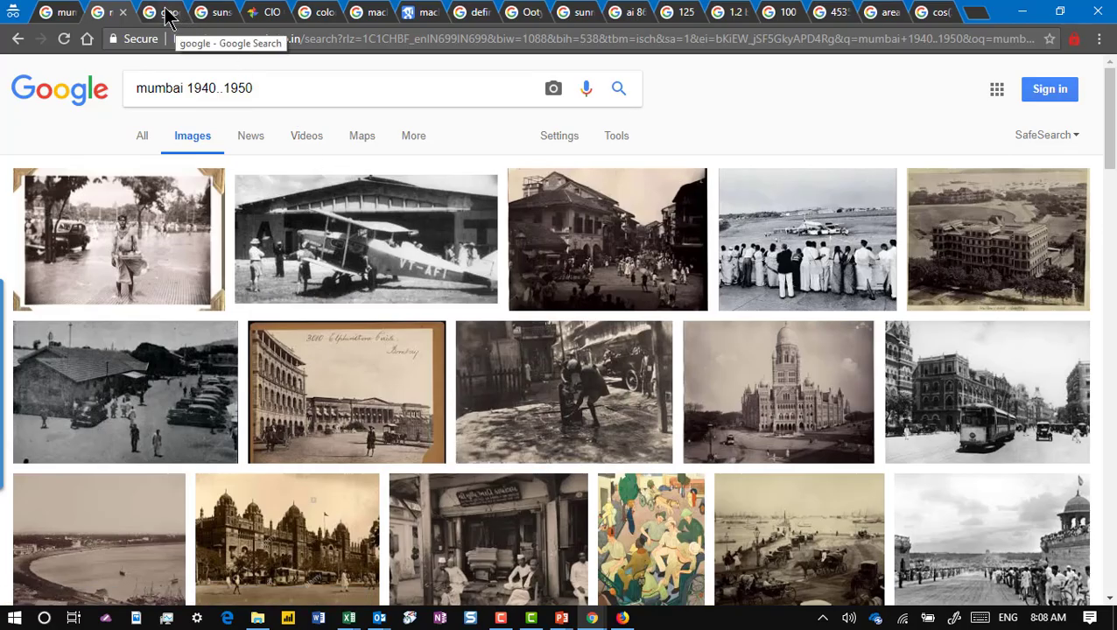
left_click(169, 14)
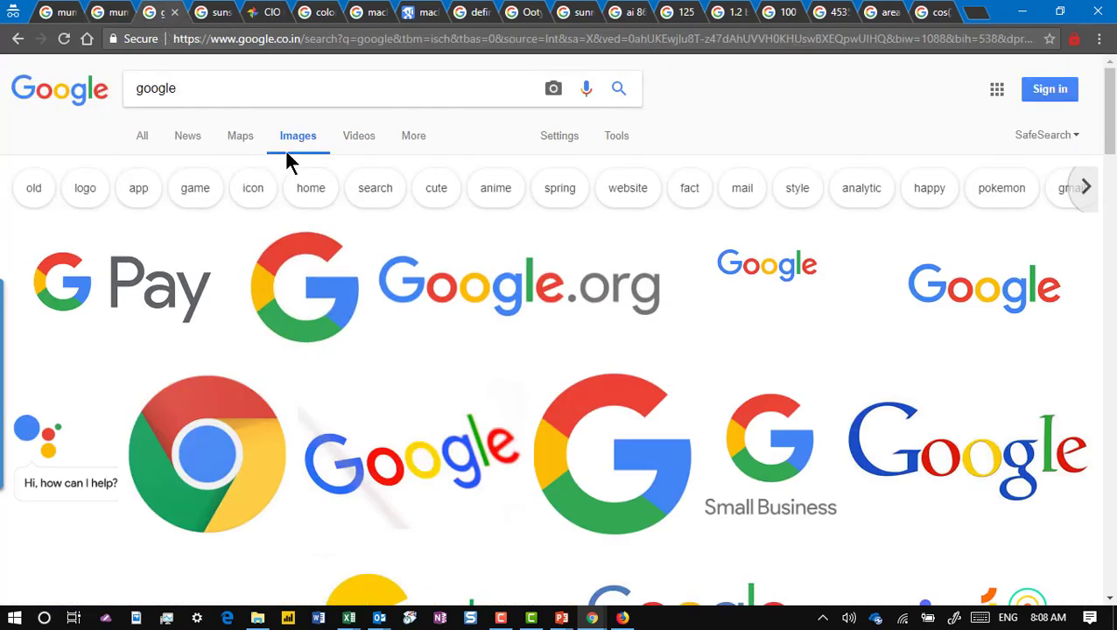
Filter the google image results to transparent images and open the preview of the large Google logo from Wikipedia.
left_click(624, 140)
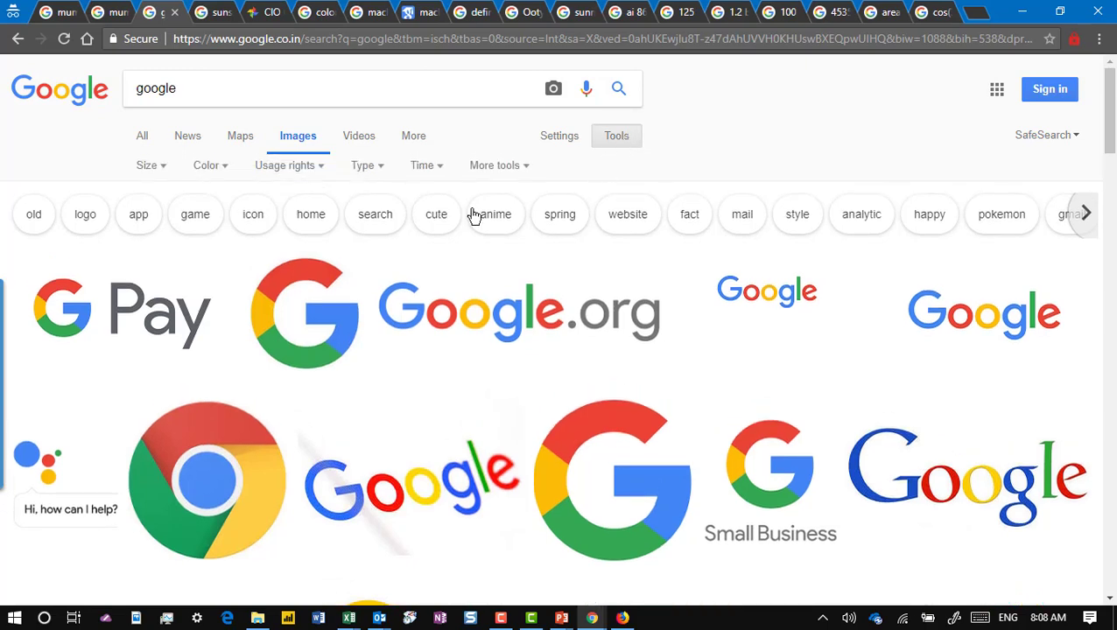
left_click(207, 168)
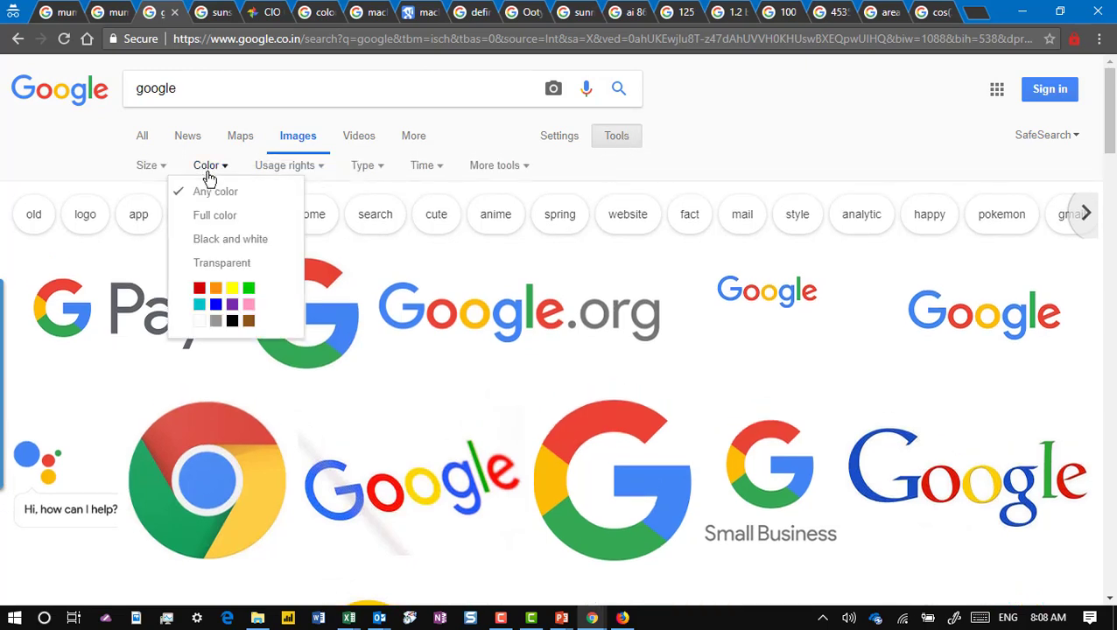
left_click(221, 265)
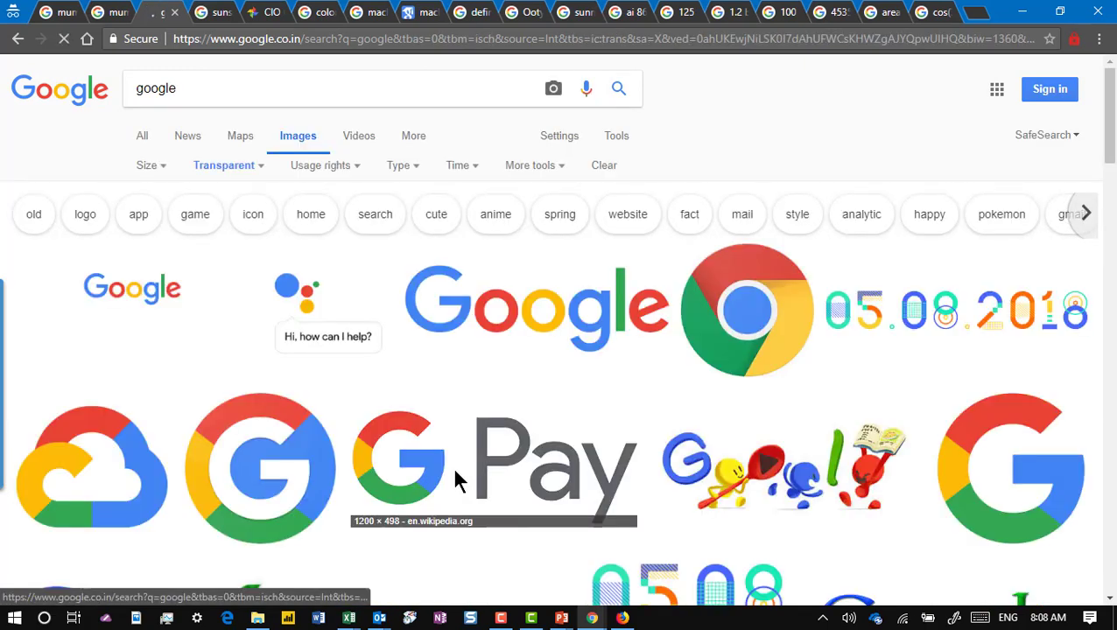
left_click(492, 333)
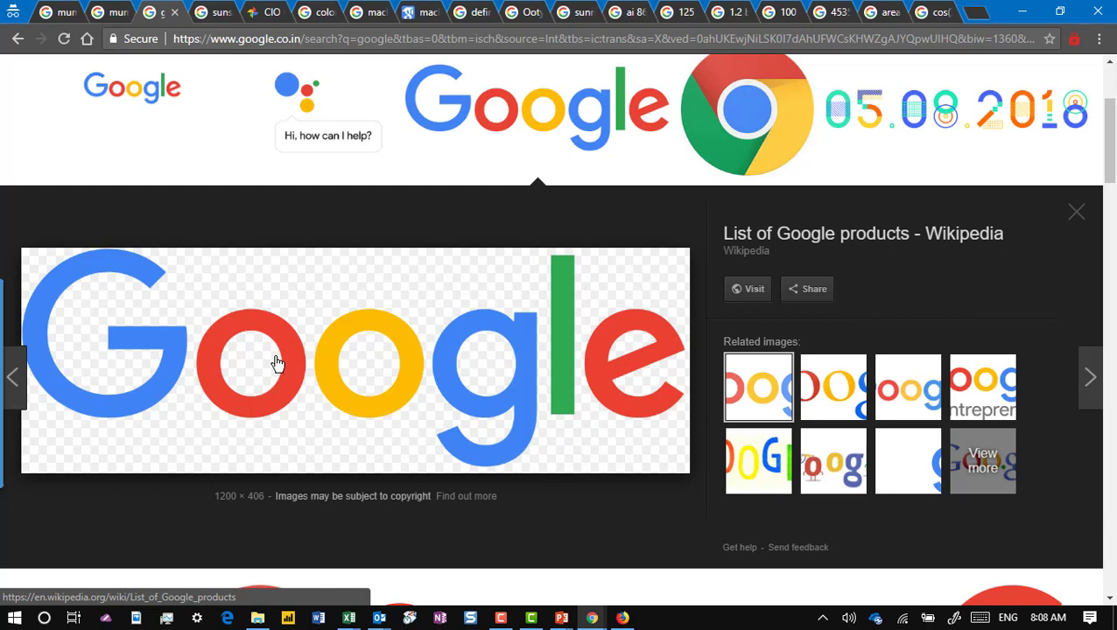
Advance the PowerPoint slide show to the Images + Color slide and switch to the sunset image results in Chrome.
key("alt+Tab")
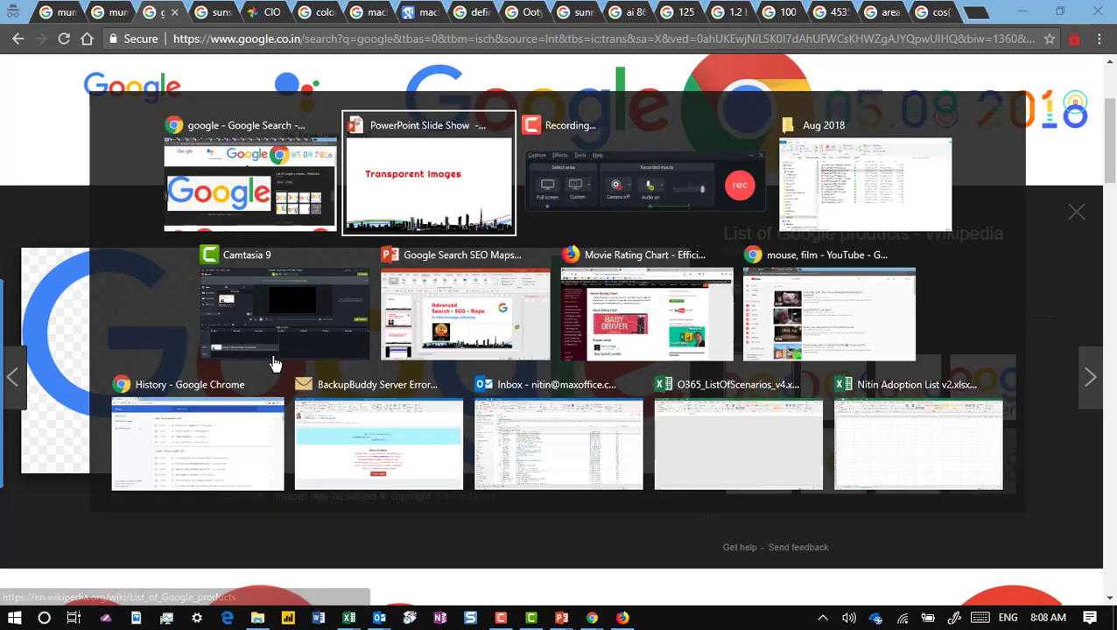
key("Right")
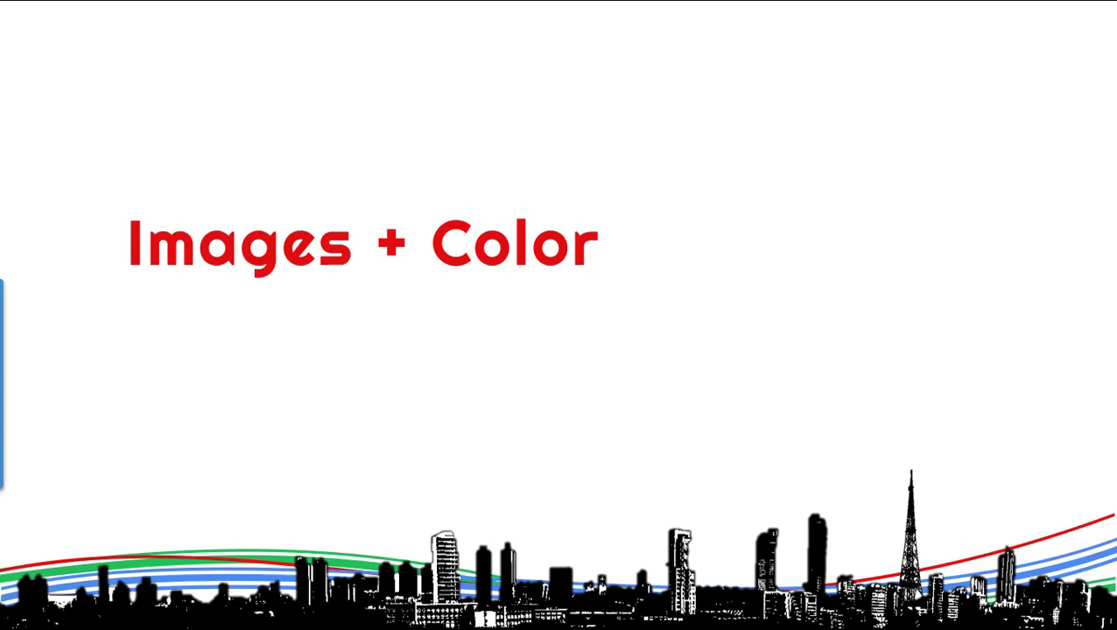
key("alt+Tab")
key("alt+Tab")
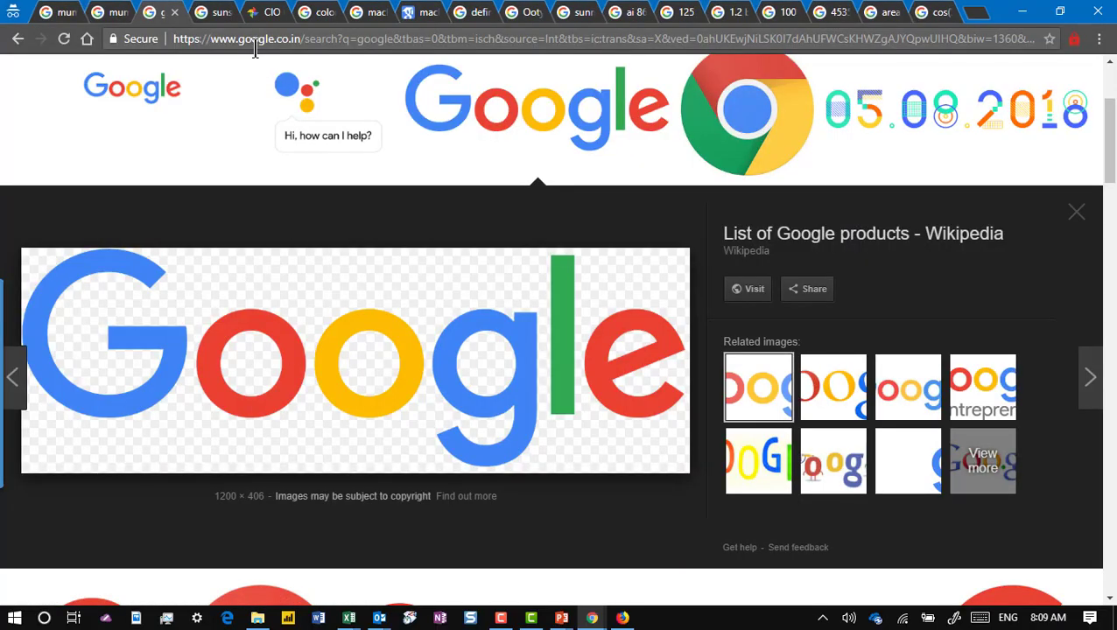
left_click(202, 14)
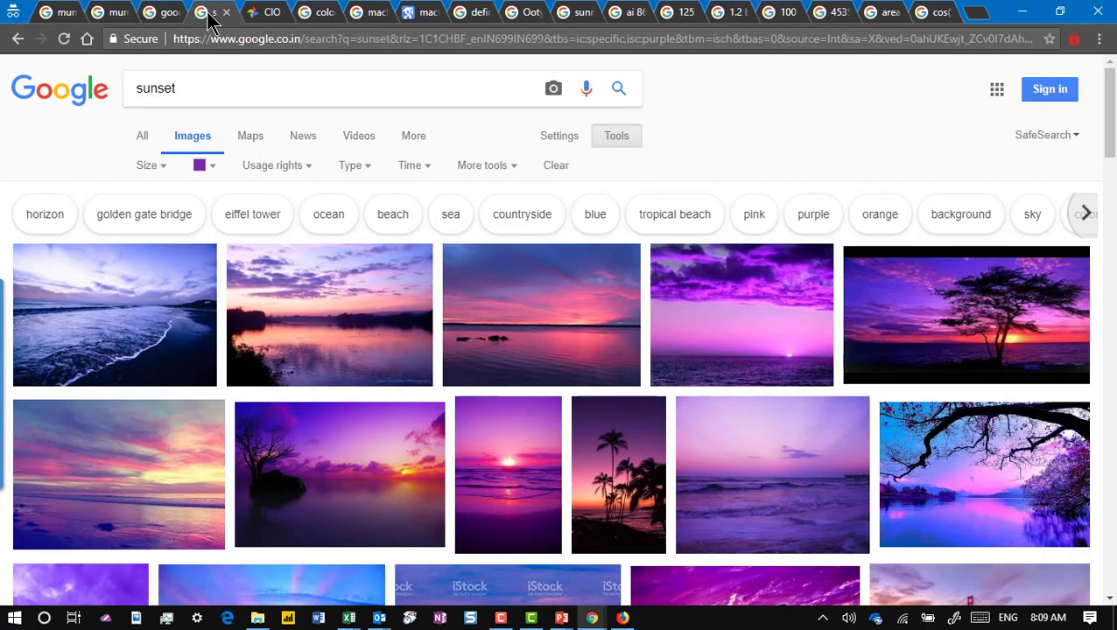
Reset the sunset image results to any color and filter them by black.
left_click(214, 171)
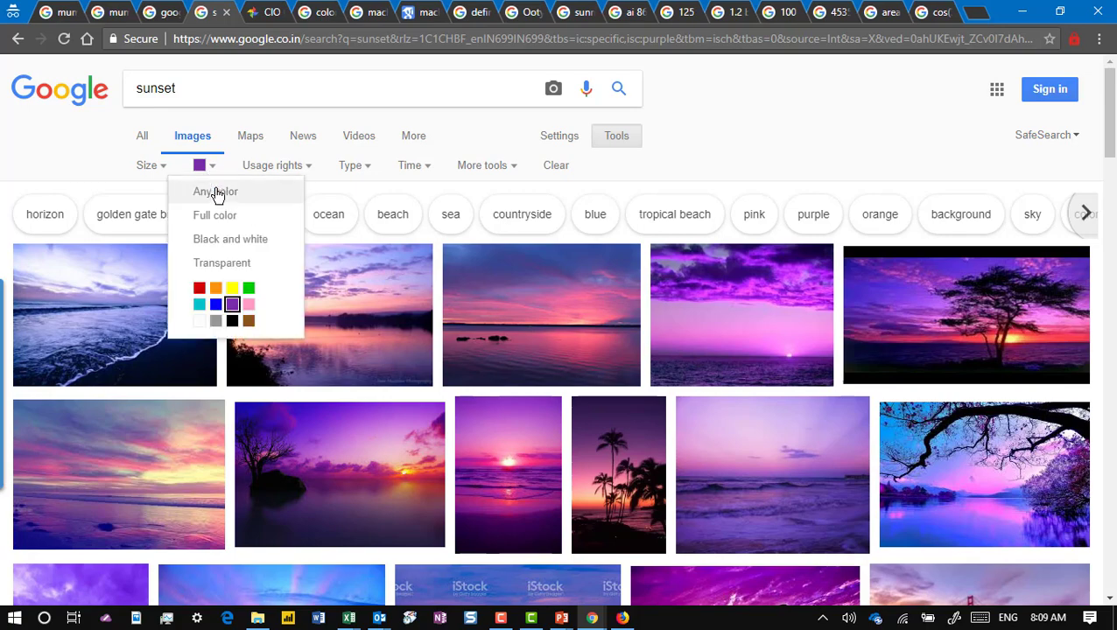
left_click(218, 192)
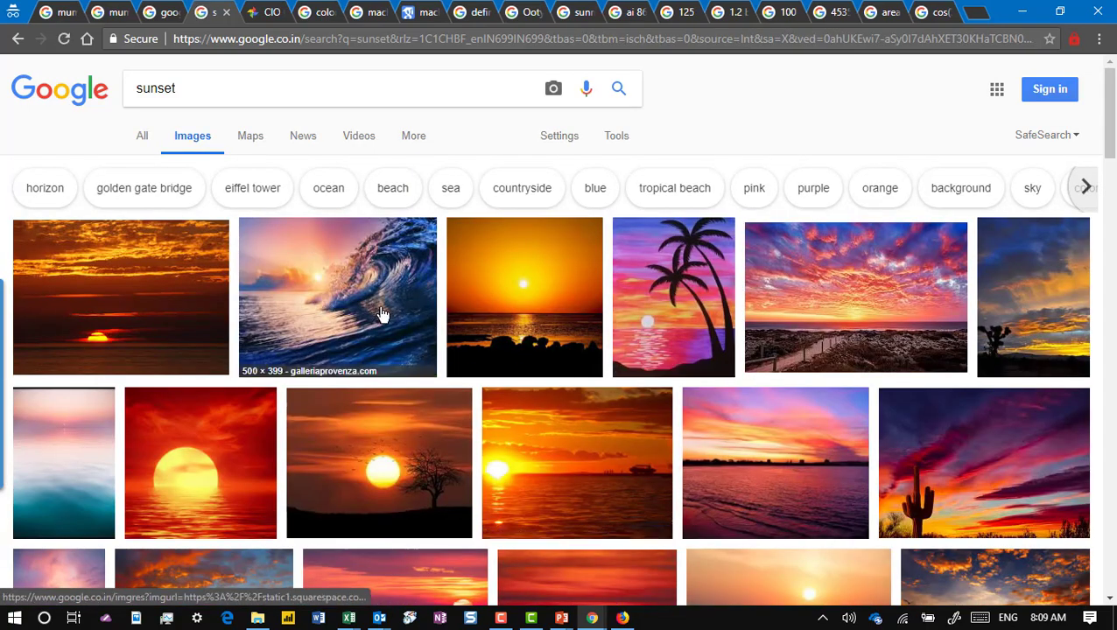
left_click(616, 138)
left_click(225, 166)
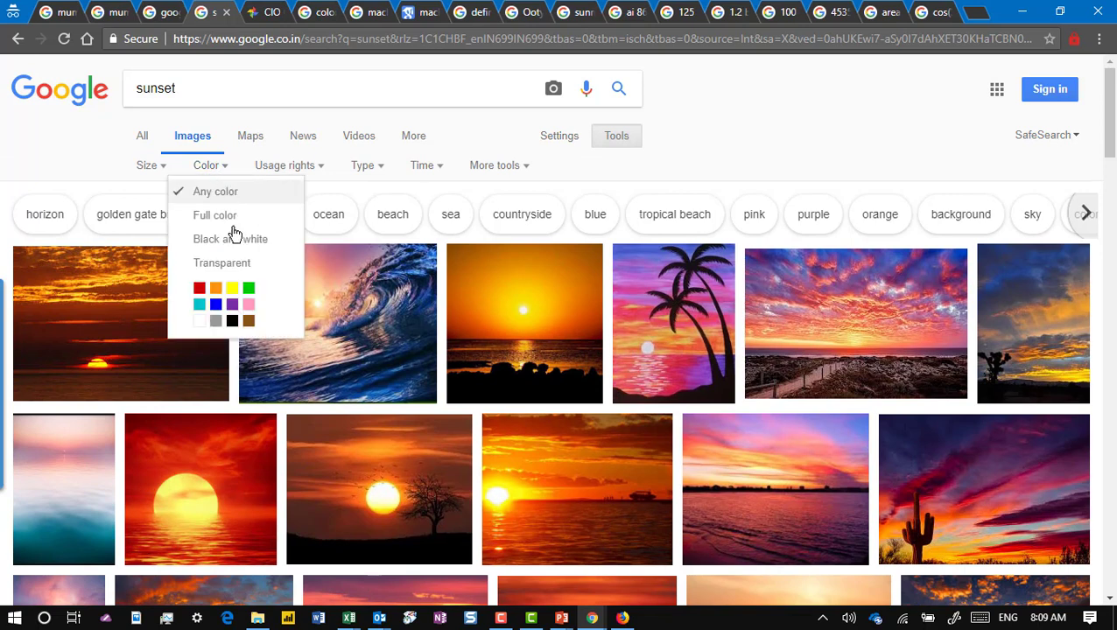
left_click(233, 322)
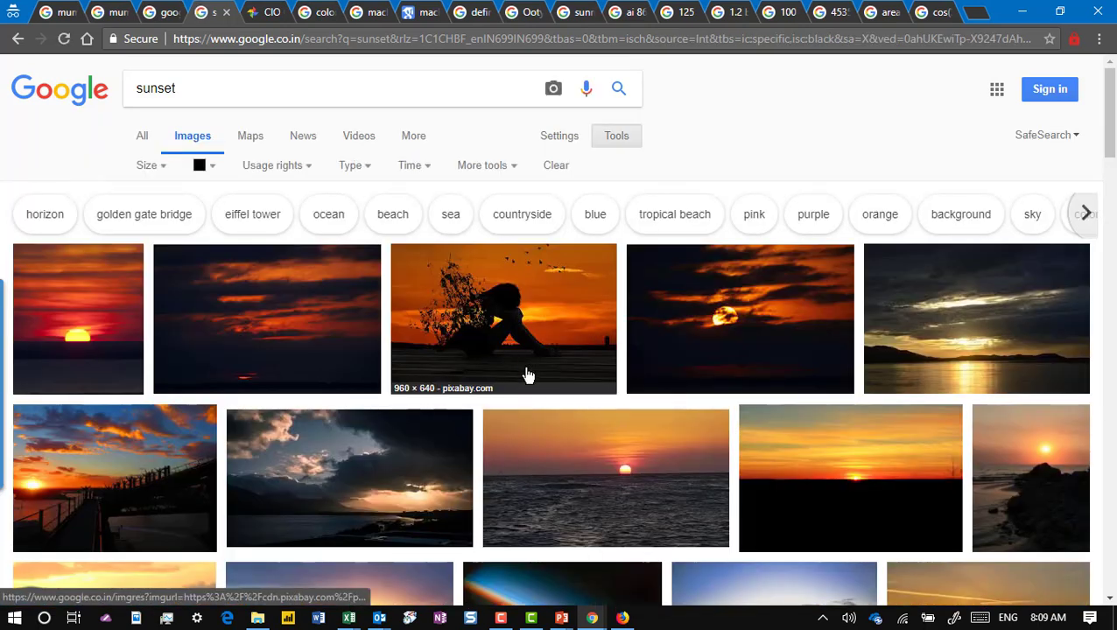
Change the color filter of the sunset image results to white, and finally to green.
left_click(213, 170)
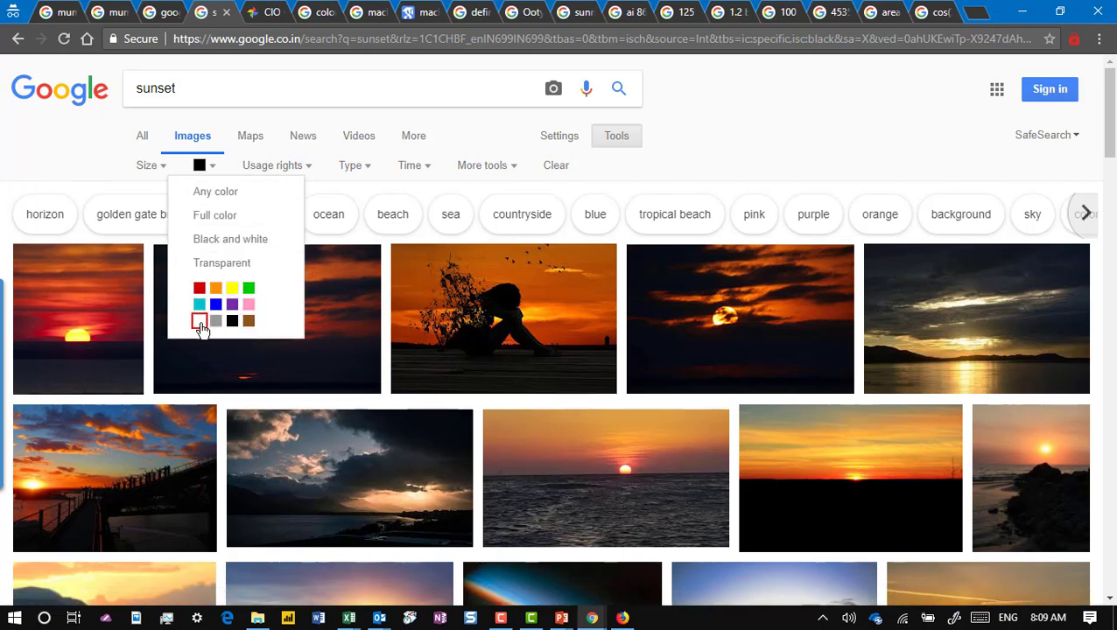
left_click(200, 320)
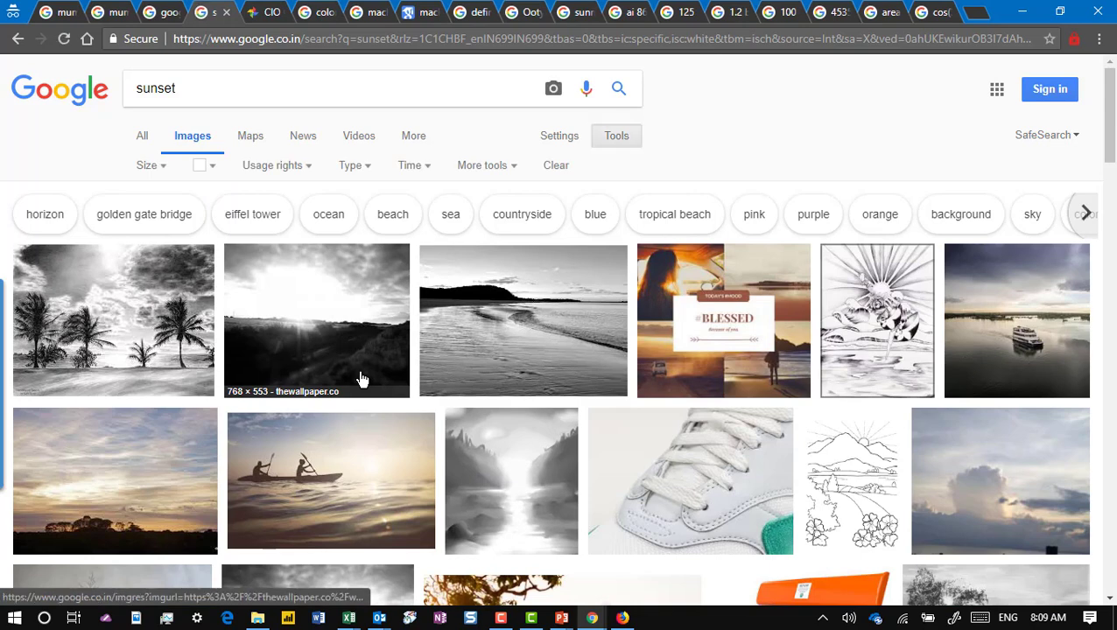
left_click(212, 168)
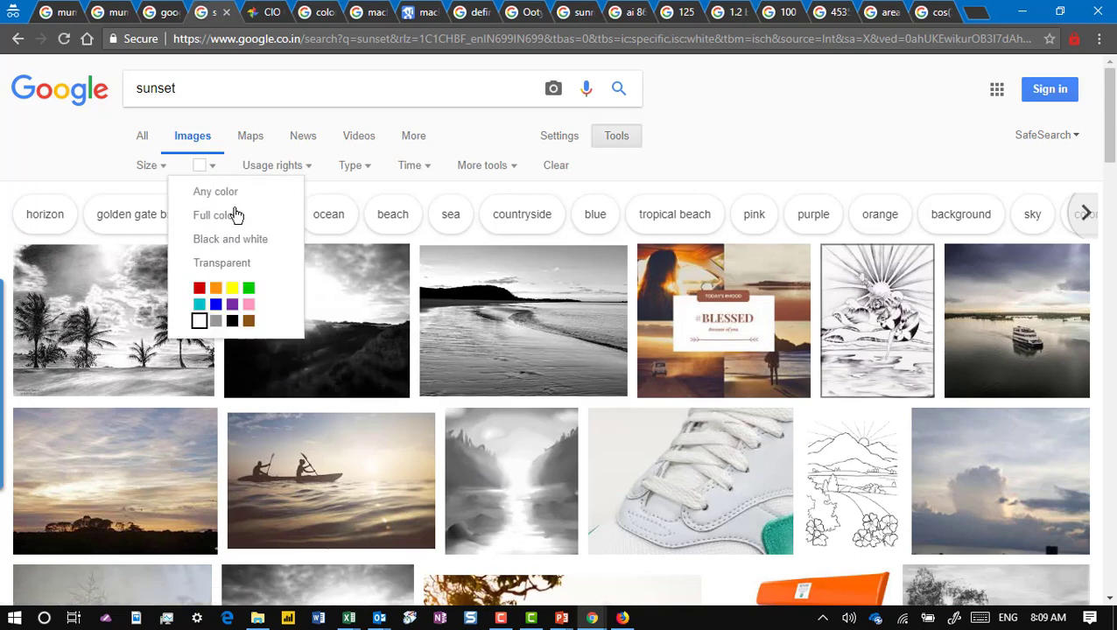
left_click(249, 289)
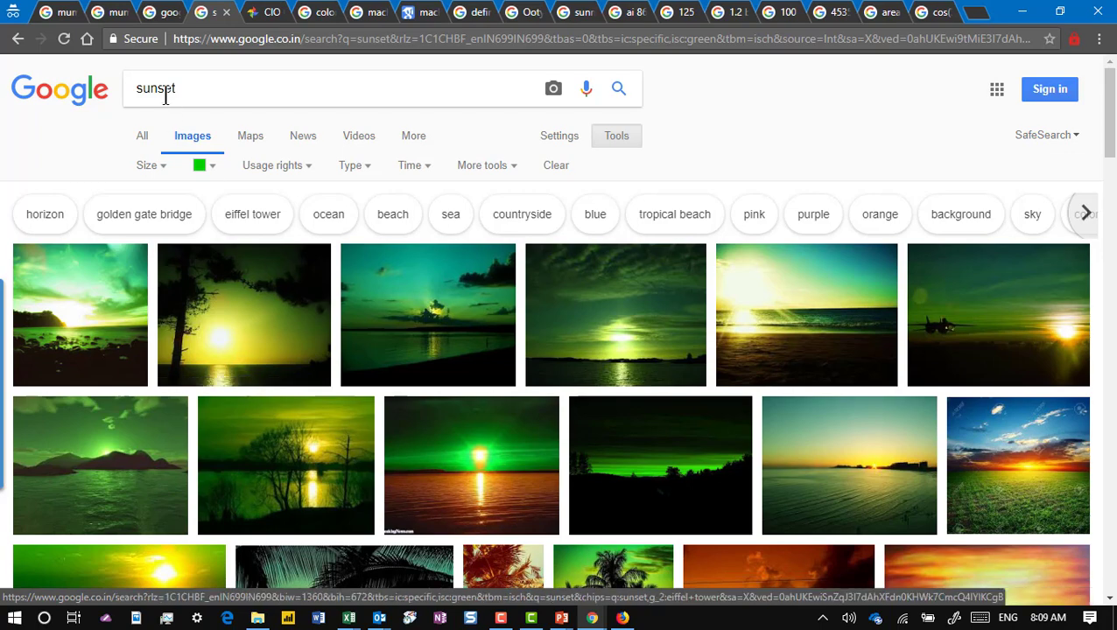
Advance the PowerPoint slide show to the Safe to use Images slide and return to the sunset results in Chrome.
key("alt+Tab")
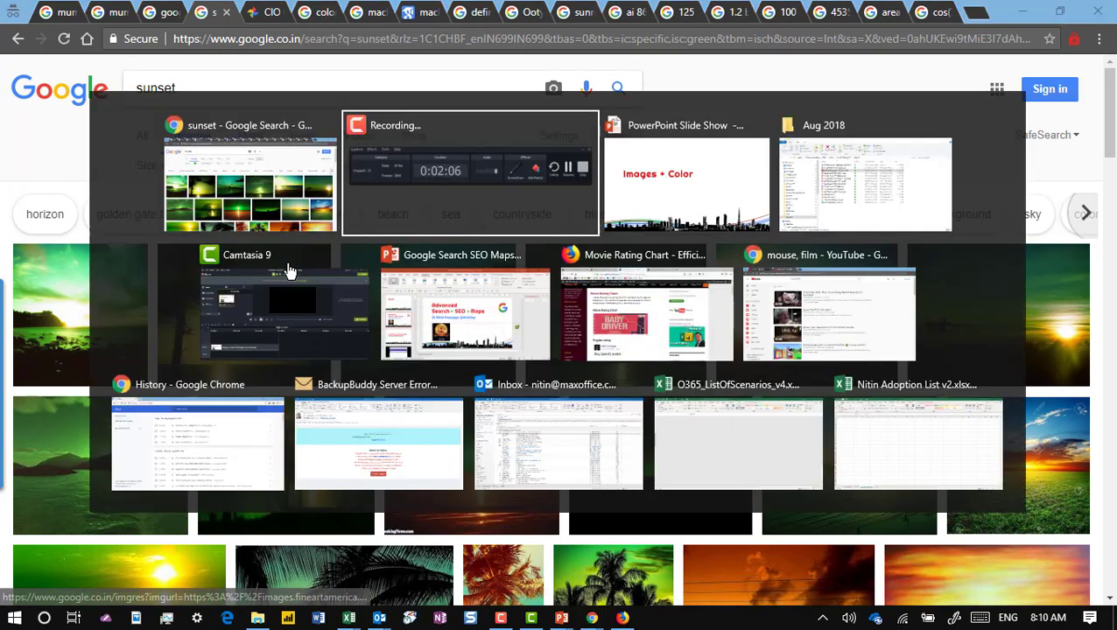
key("alt+Tab")
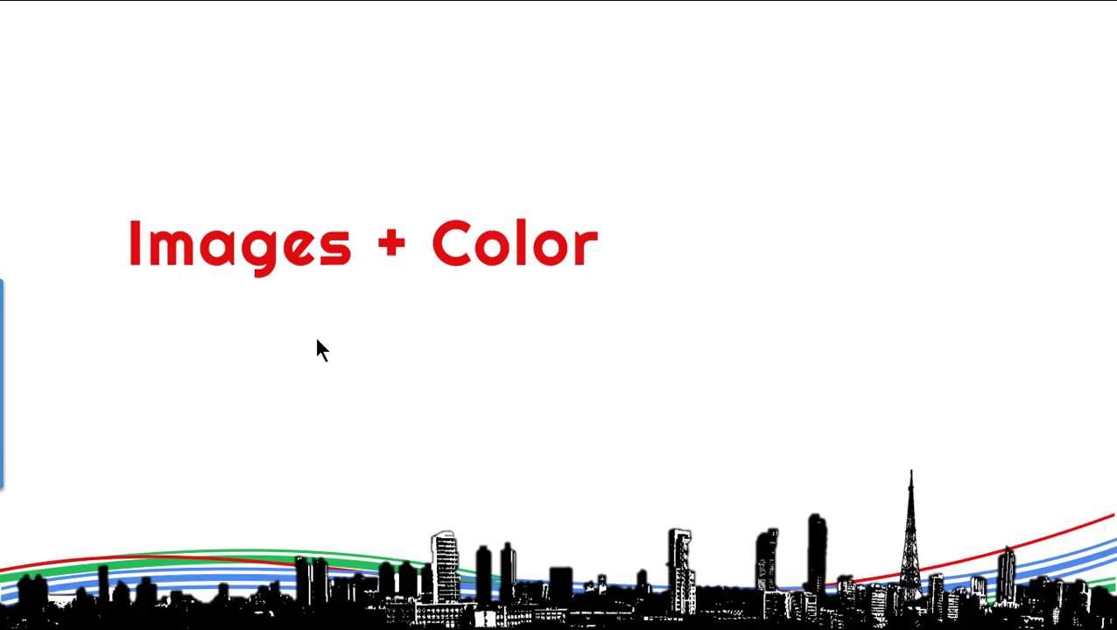
key("Right")
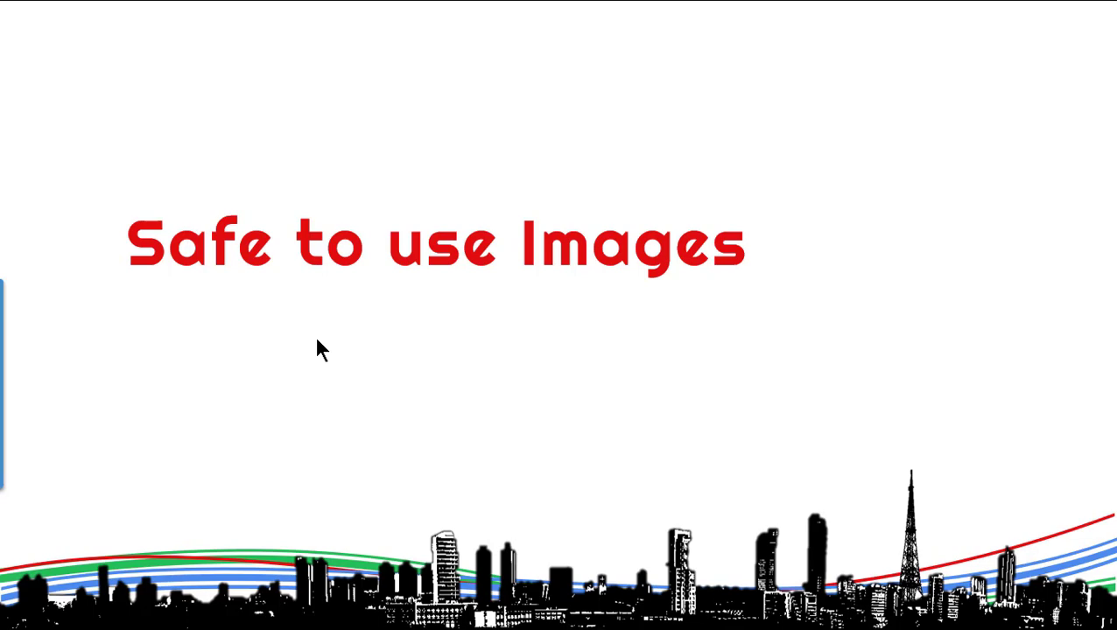
key("alt+Tab")
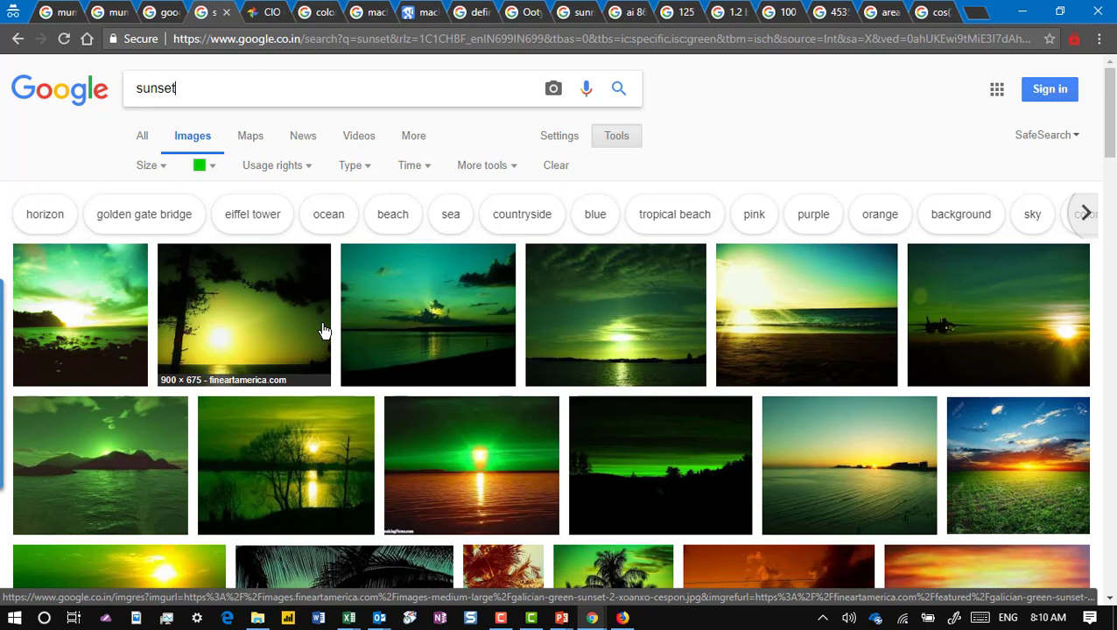
Limit the green sunset images to those labeled for reuse and show the image sizes on the thumbnails.
left_click(271, 168)
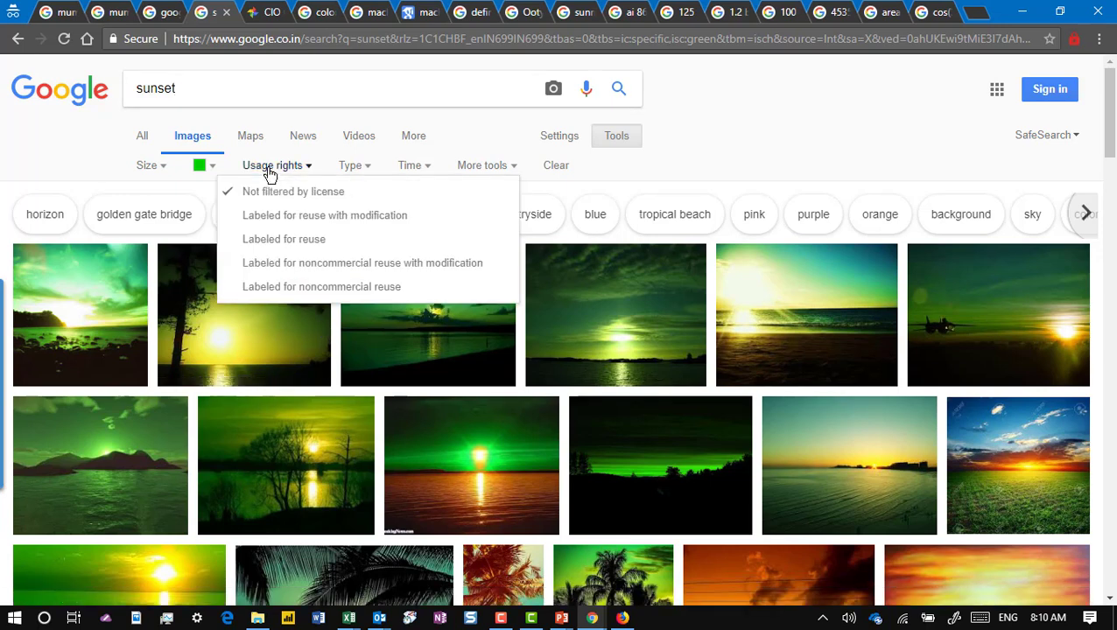
left_click(313, 242)
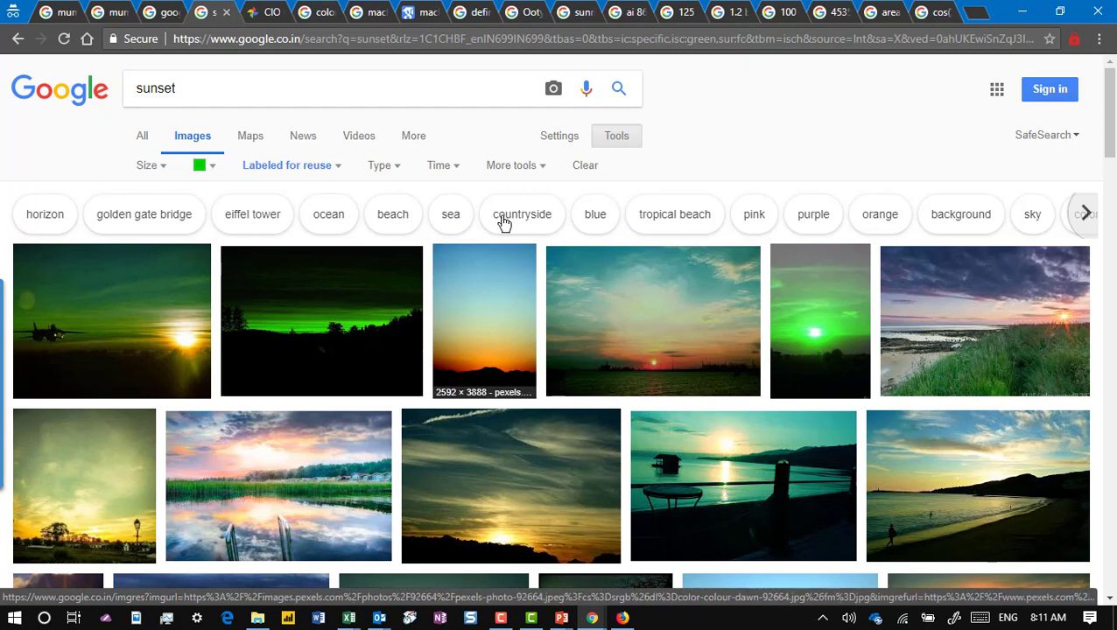
left_click(518, 166)
left_click(526, 216)
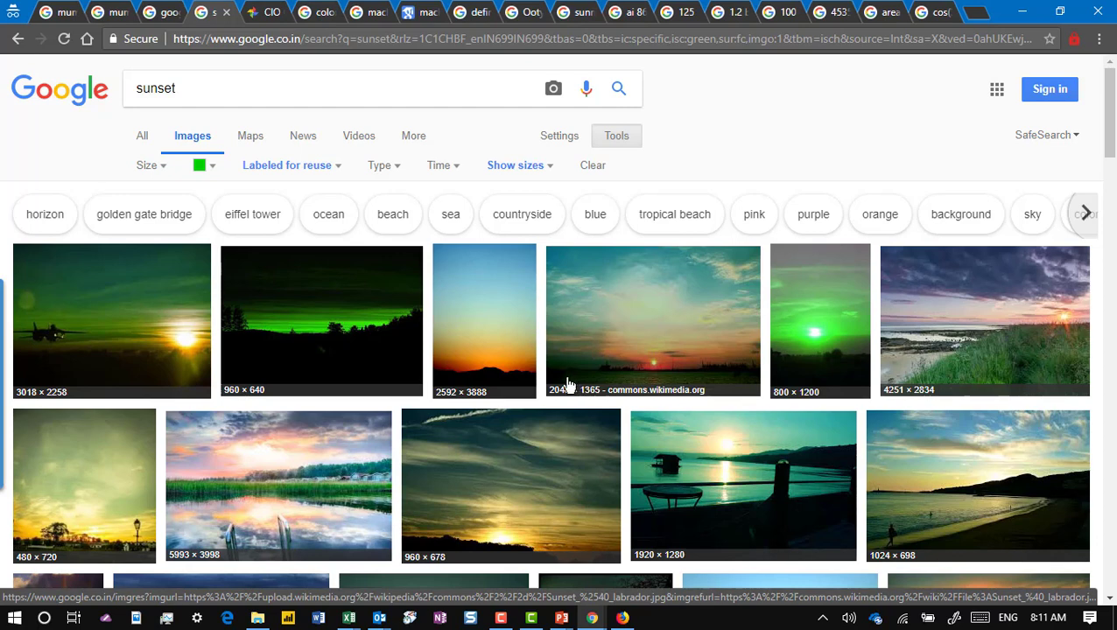
Advance the PowerPoint slide show to the Search by Image slide and switch back to Chrome.
key("alt+Tab")
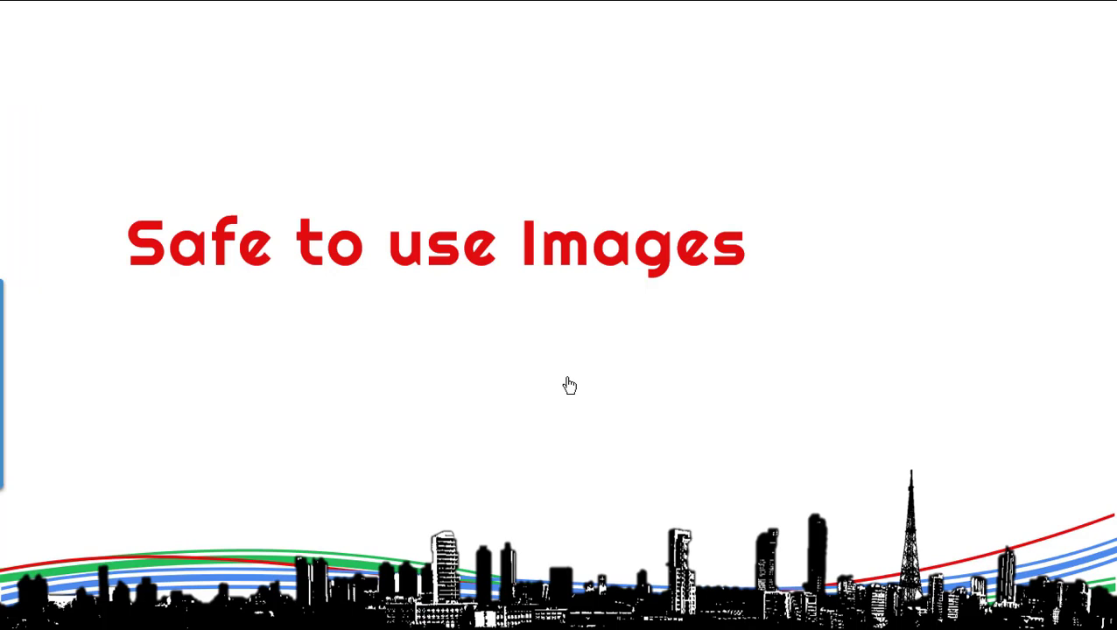
key("Right")
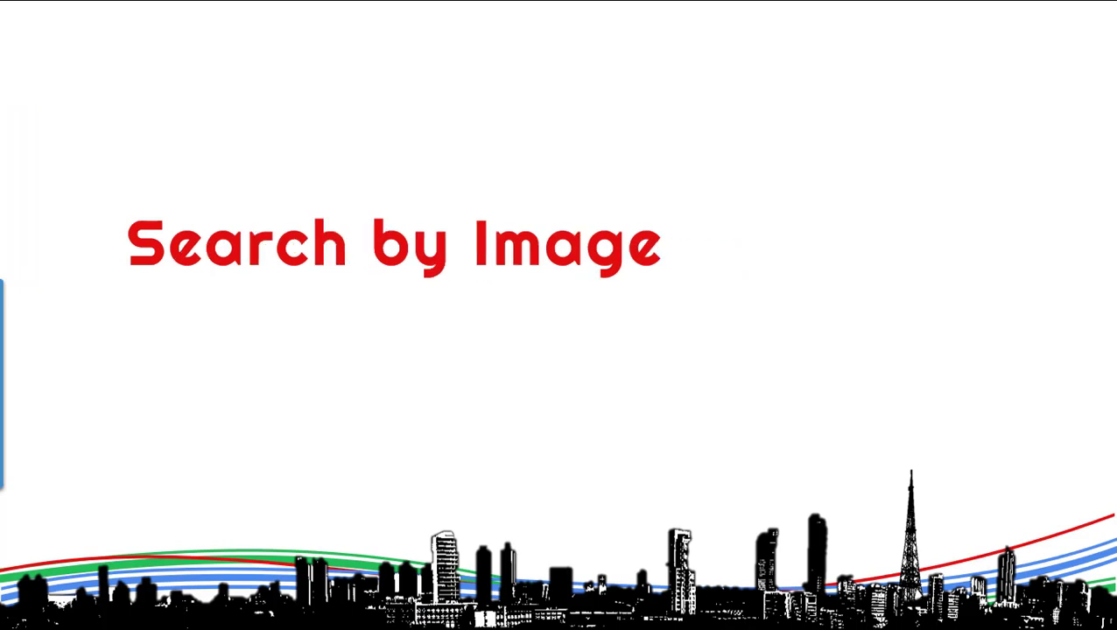
key("alt+Tab")
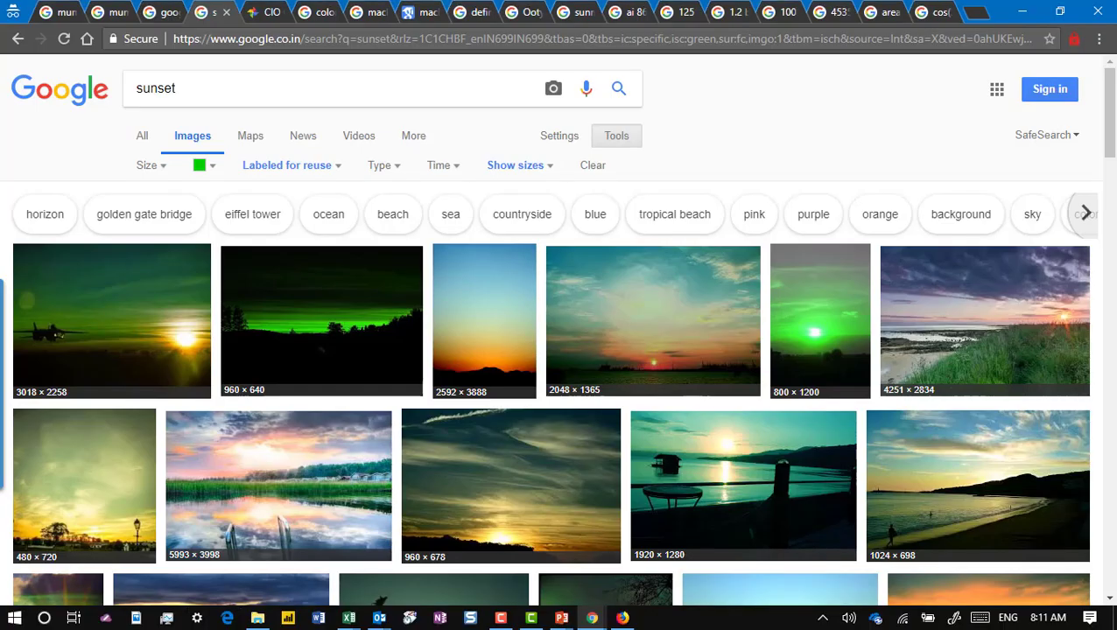
Open the purple flower photo from the shared Google Photos album in a new browser tab.
left_click(279, 13)
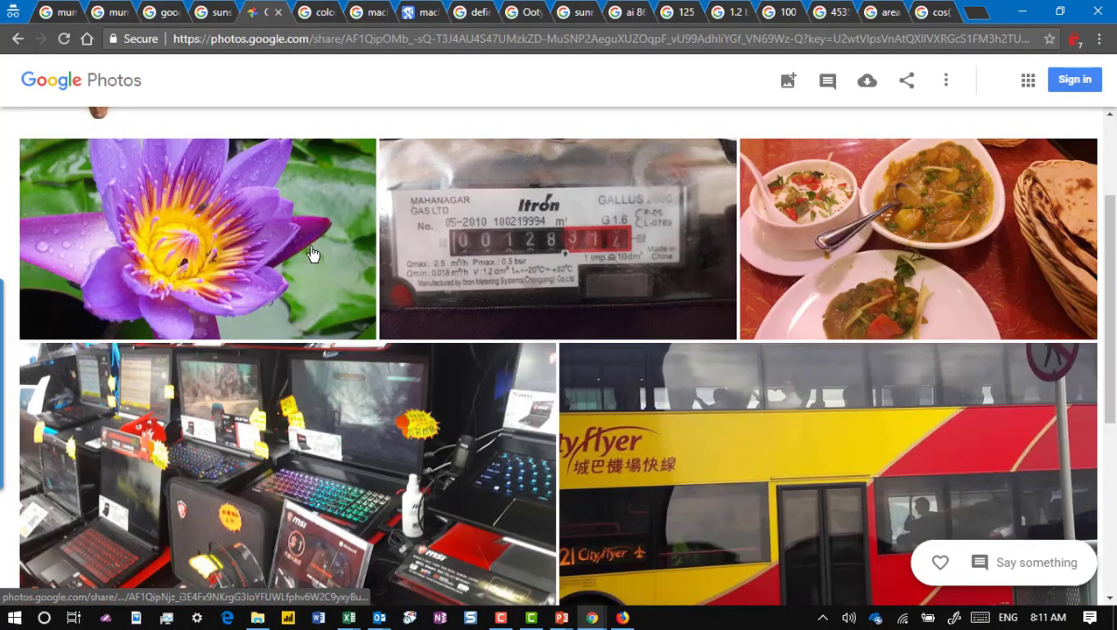
right_click(312, 253)
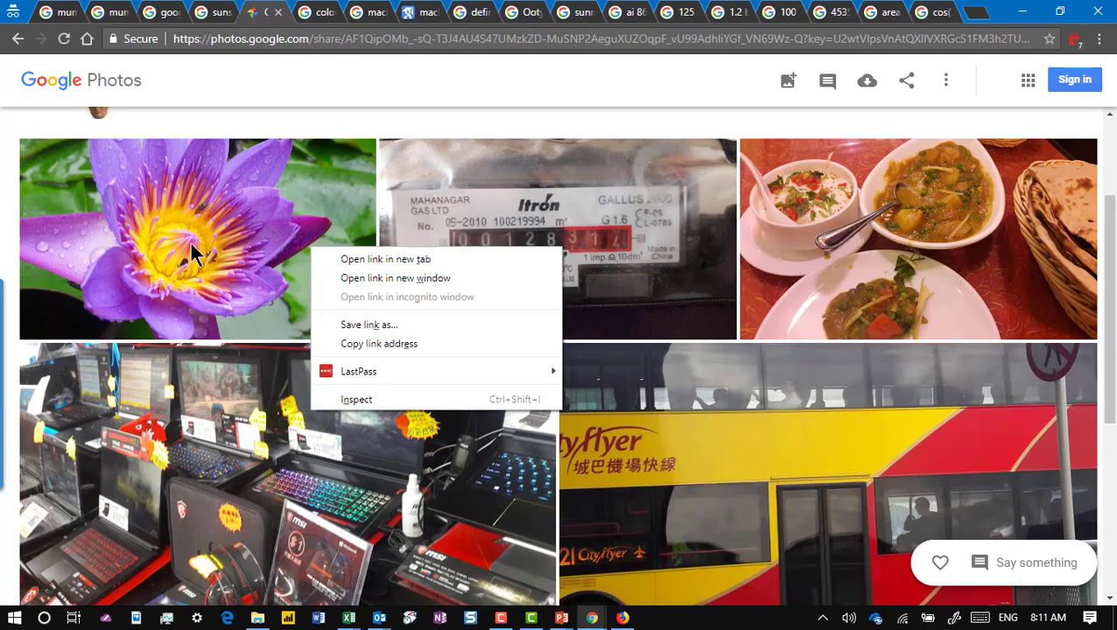
left_click(357, 257)
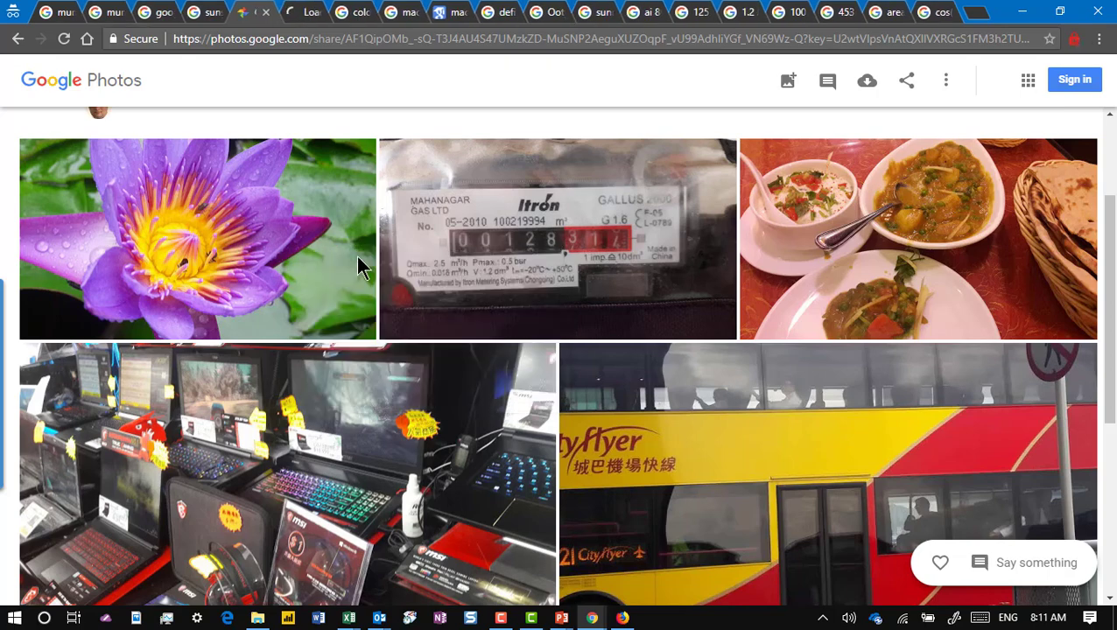
Run a Google image search on the purple flower photo opened in its own browser tab.
left_click(302, 13)
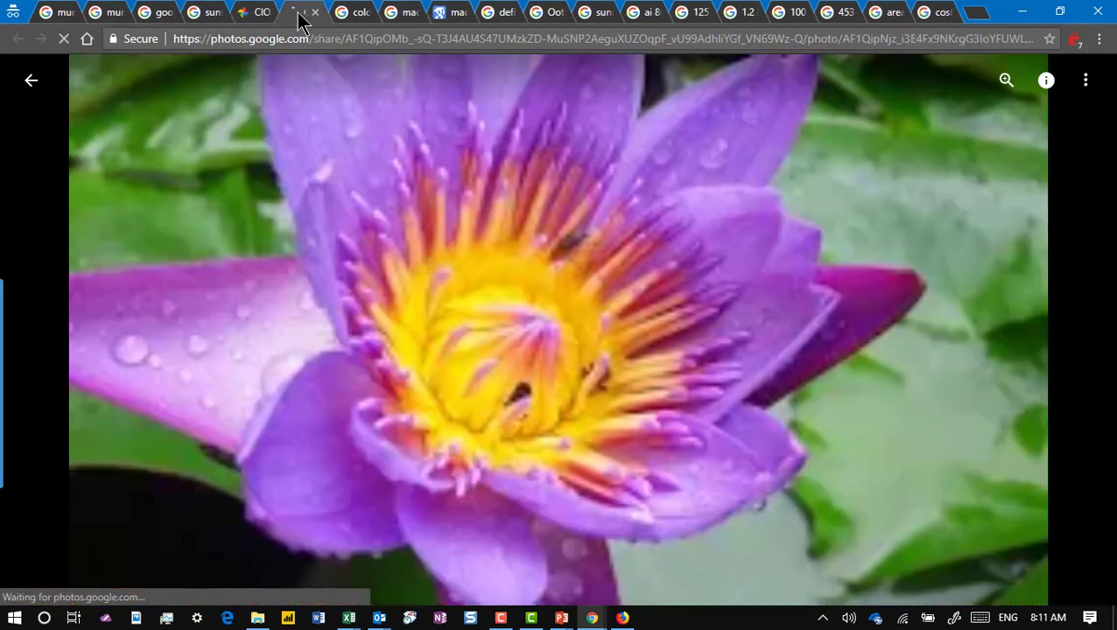
right_click(391, 284)
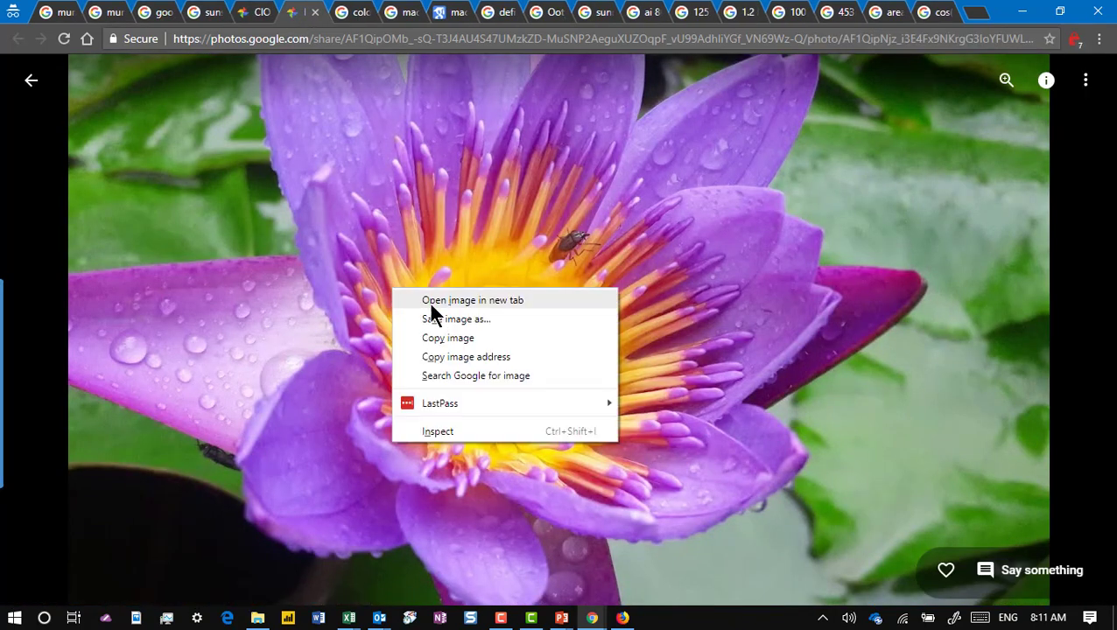
left_click(491, 379)
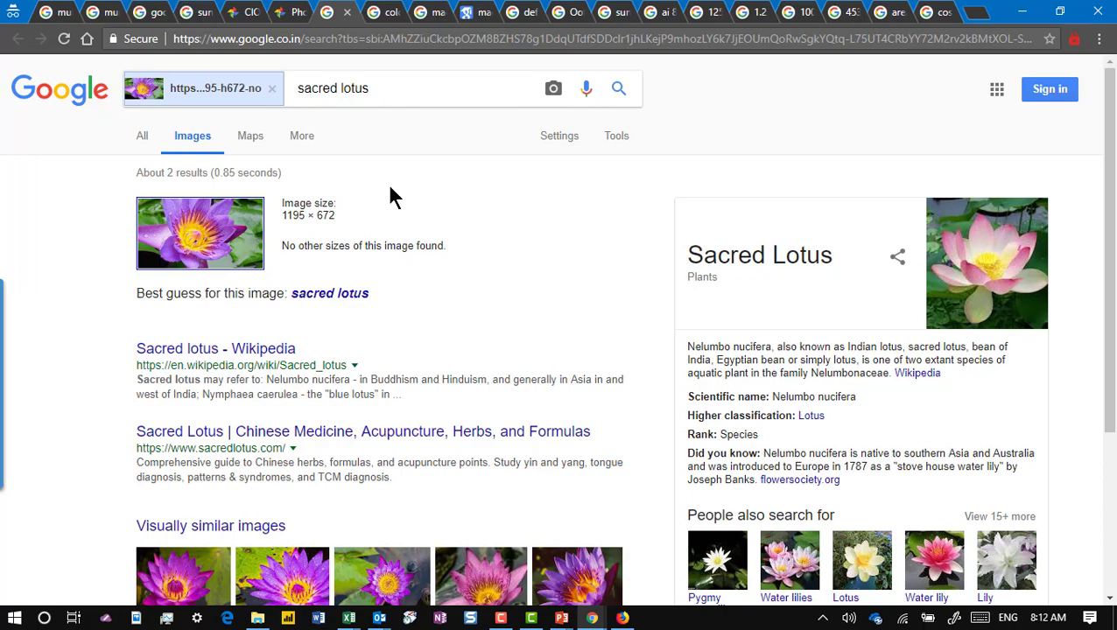
Close the flower's search results and photo tabs and return to the shared Google Photos album.
key("ctrl+w")
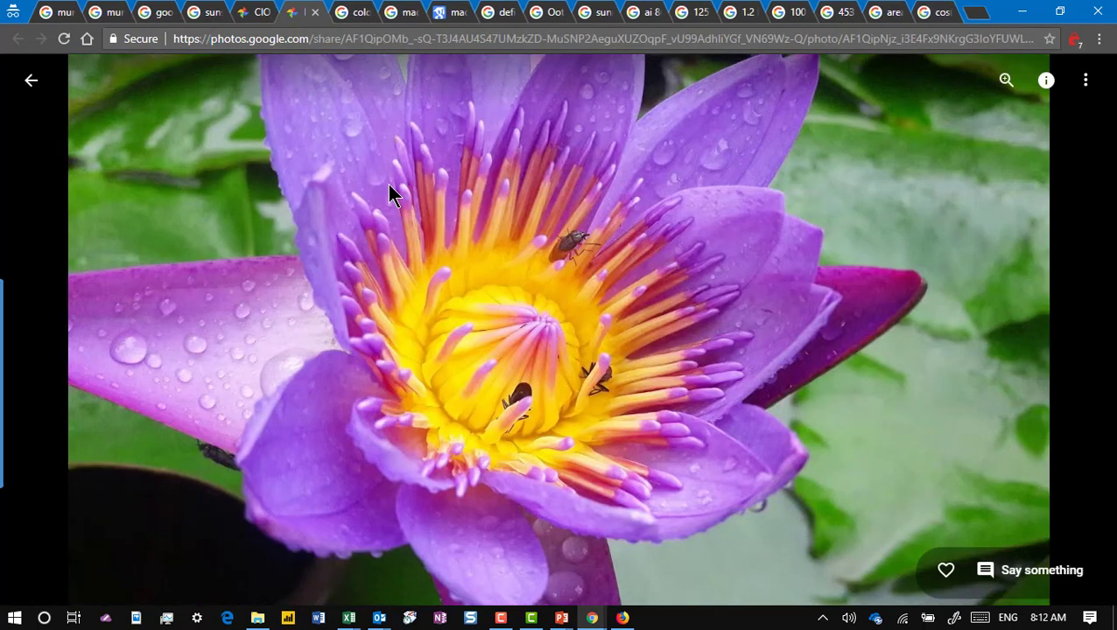
key("ctrl+w")
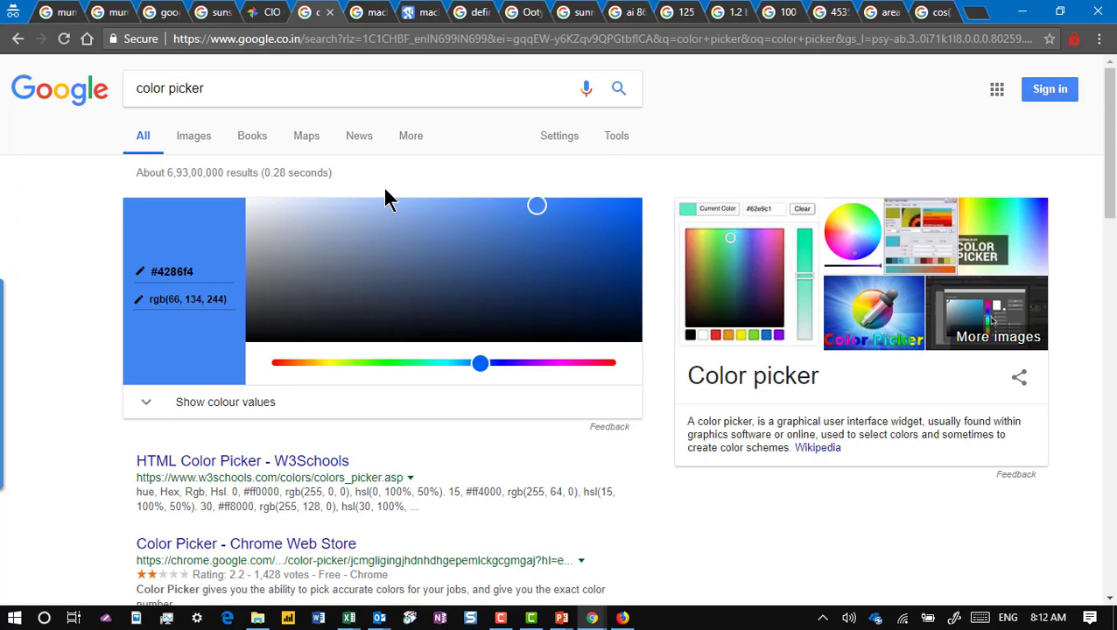
left_click(272, 12)
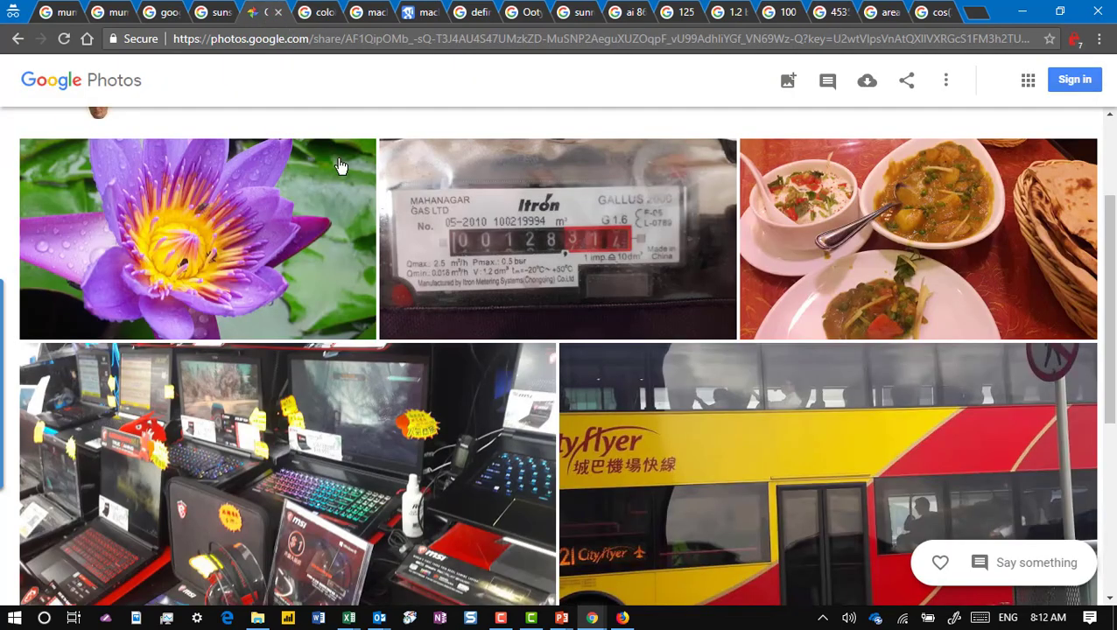
Run a Google image search on the album's red and yellow Cityflyer bus photo and open its visually similar images.
left_click(681, 470)
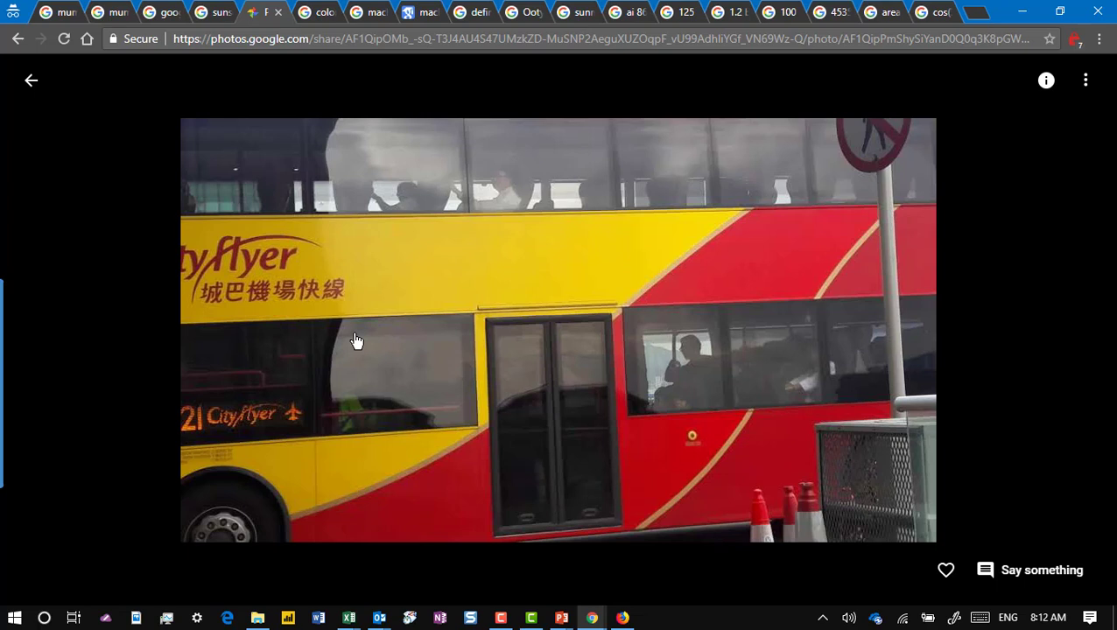
right_click(390, 299)
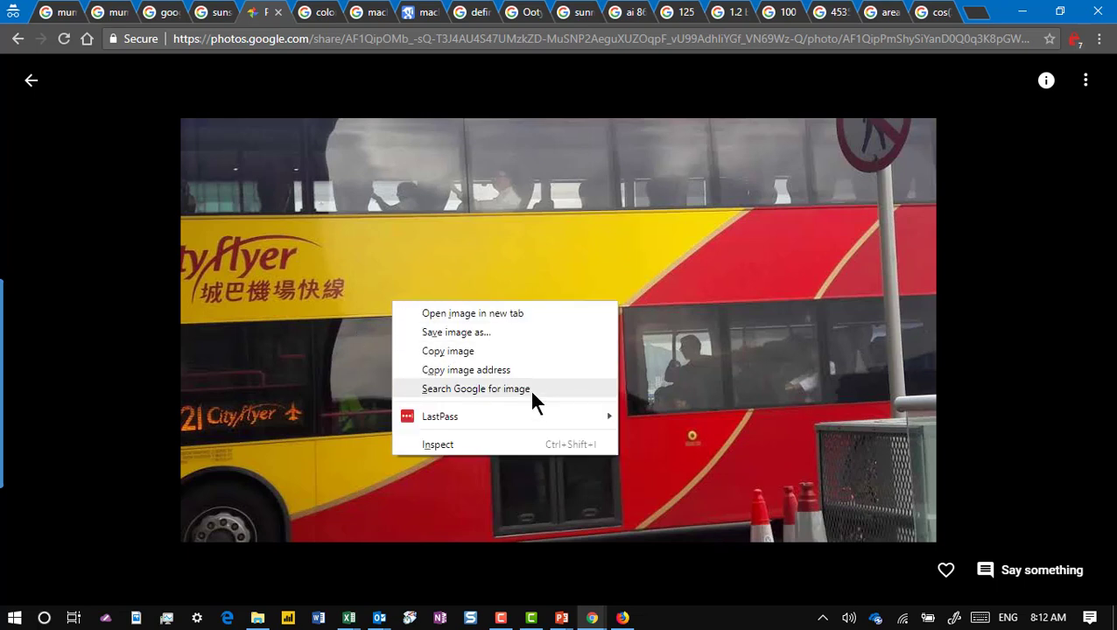
left_click(532, 398)
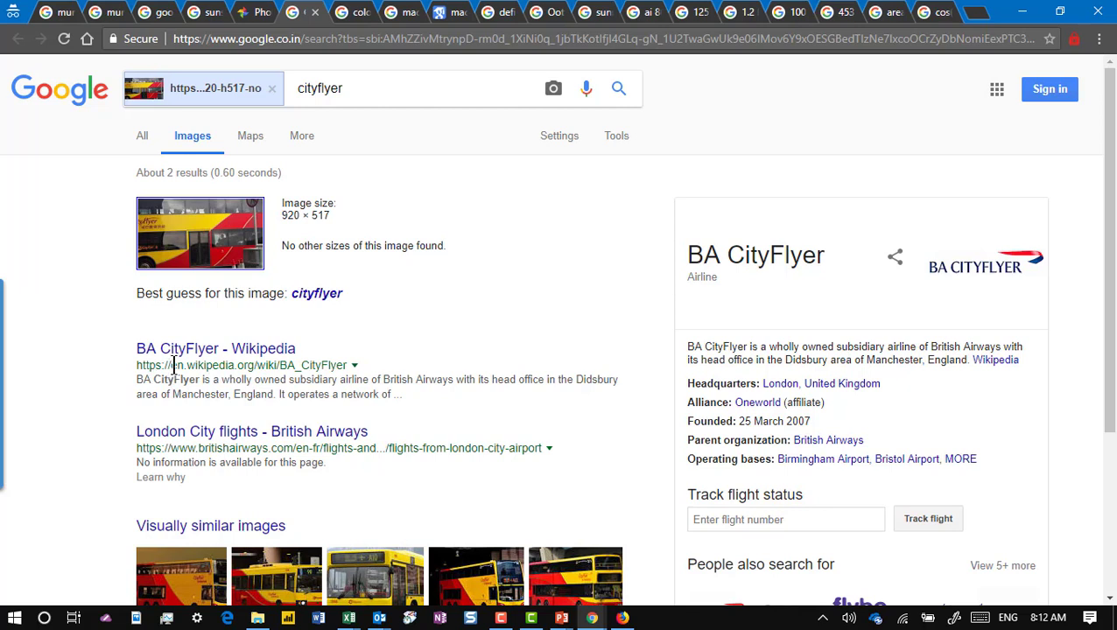
left_click(208, 528)
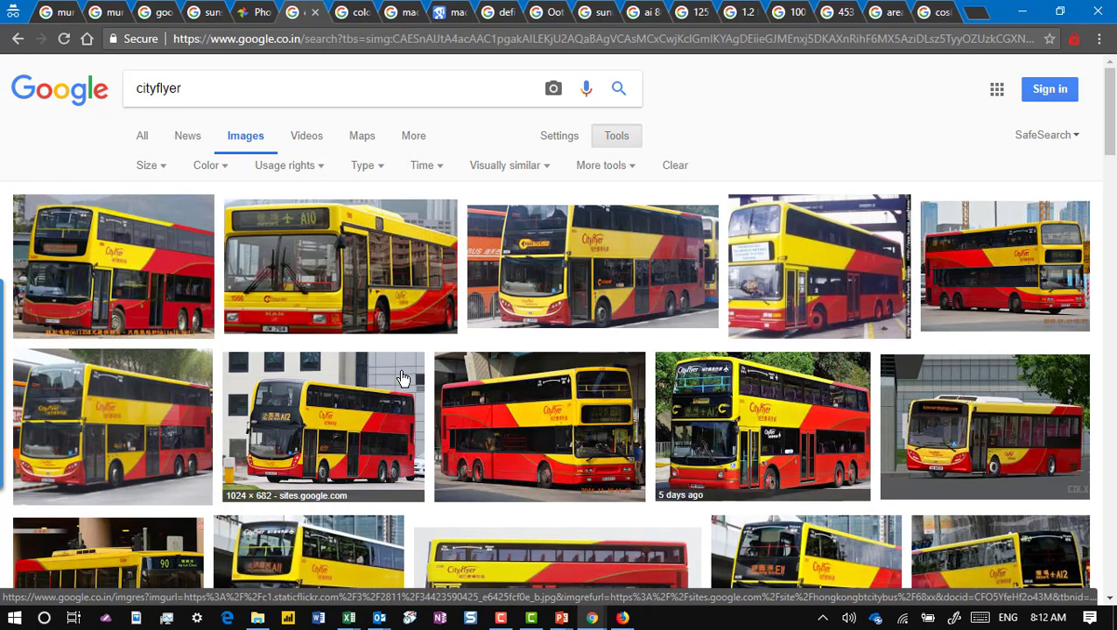
Return from the bus results to the shared album and run a Google image search on the Itron gas meter photo.
left_click(315, 13)
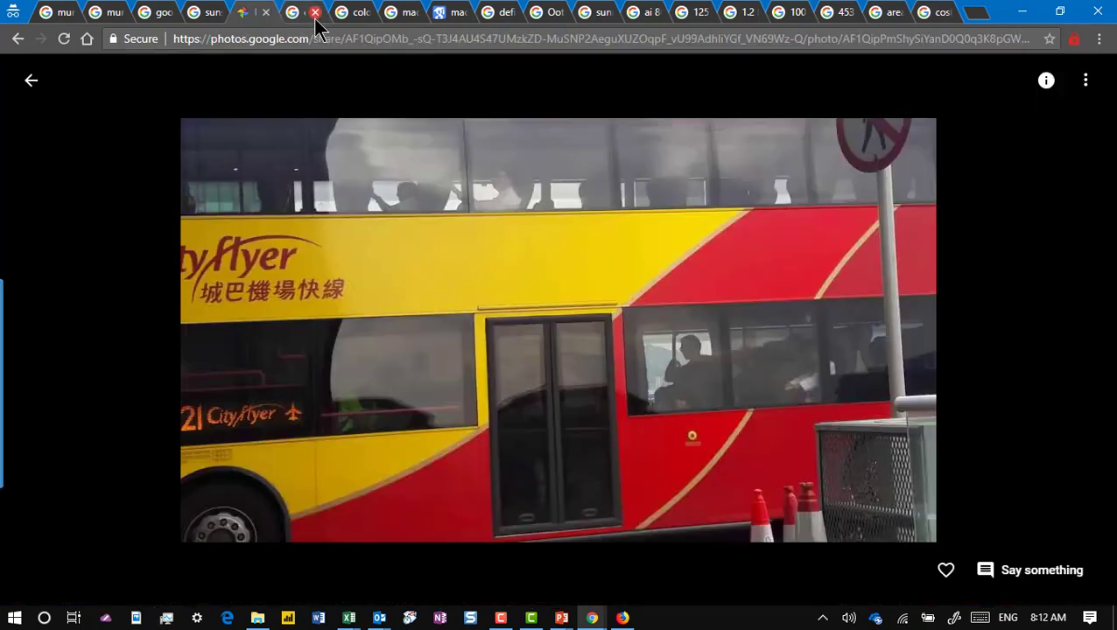
left_click(30, 81)
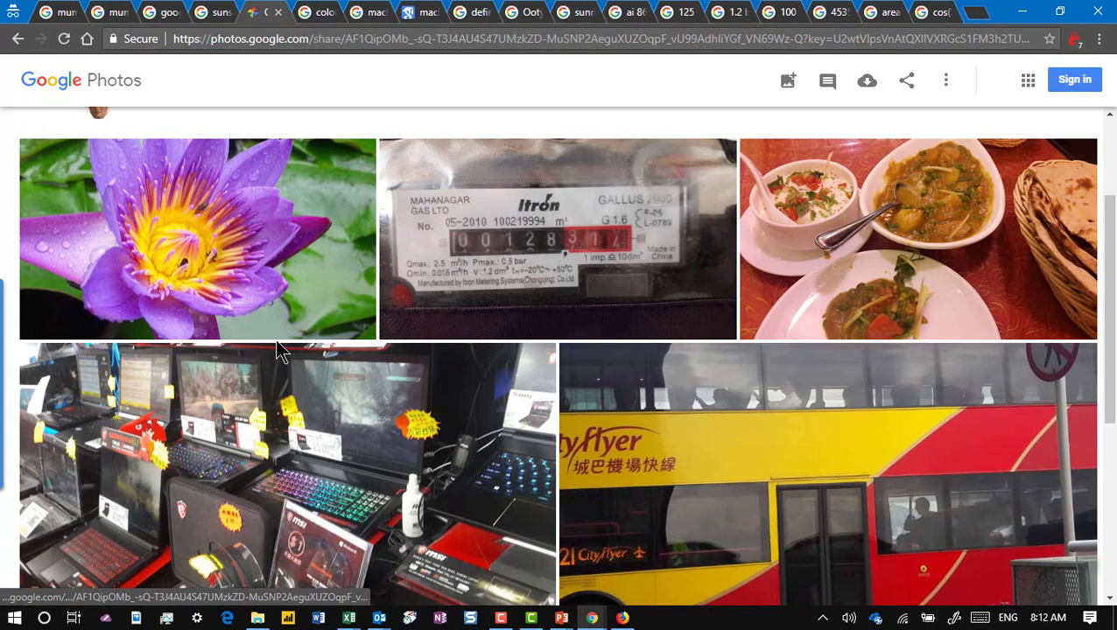
left_click(536, 252)
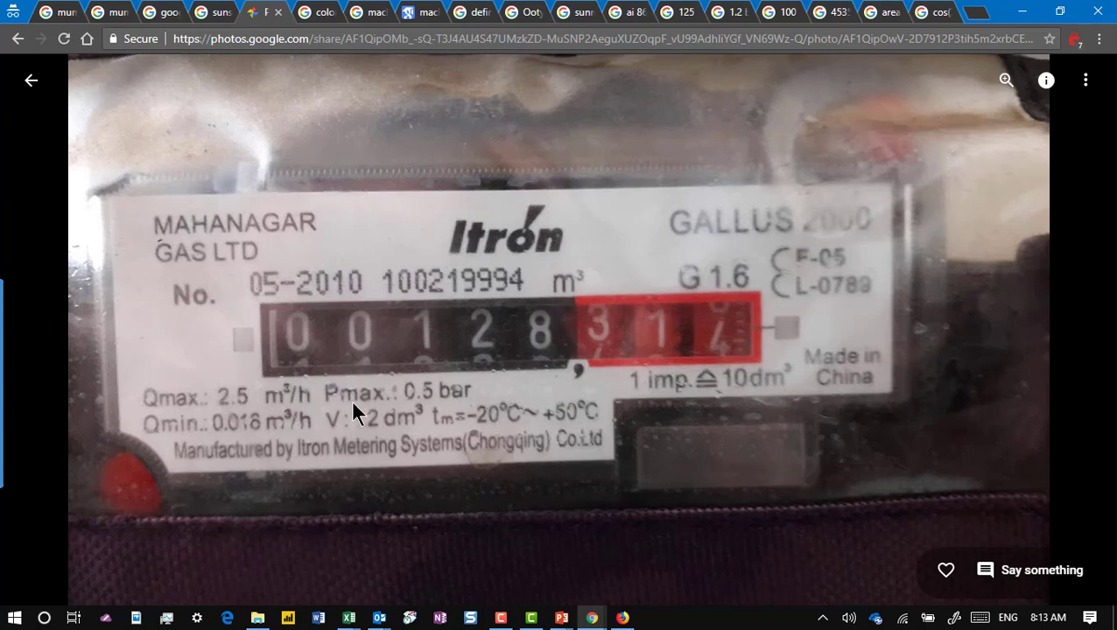
right_click(404, 303)
left_click(548, 392)
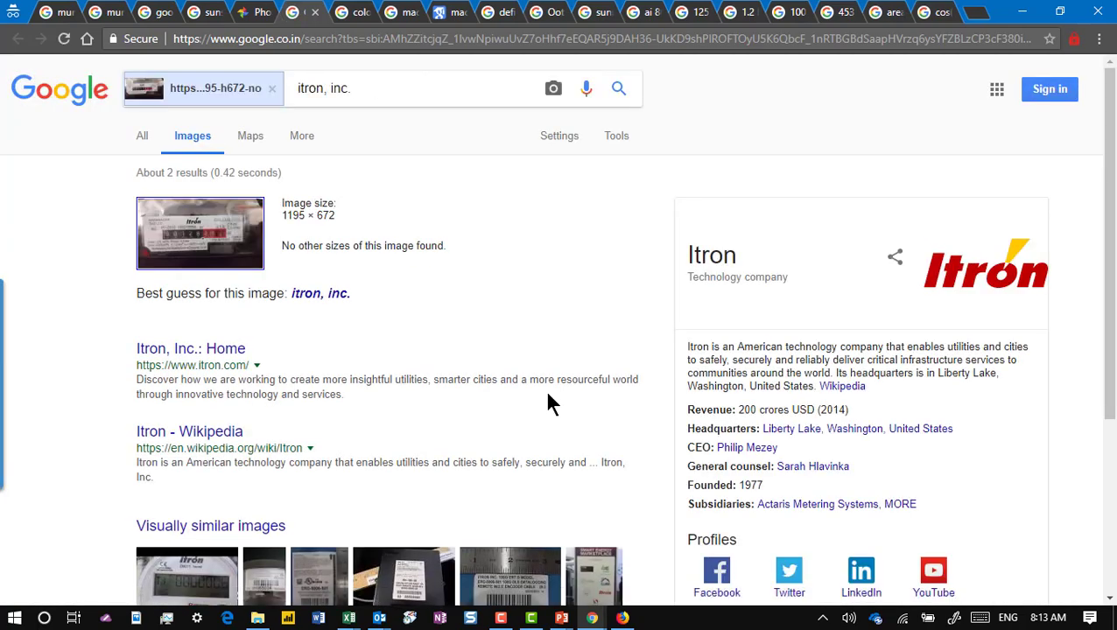
scroll(285, 541, "down", 2)
scroll(288, 546, "up", 2)
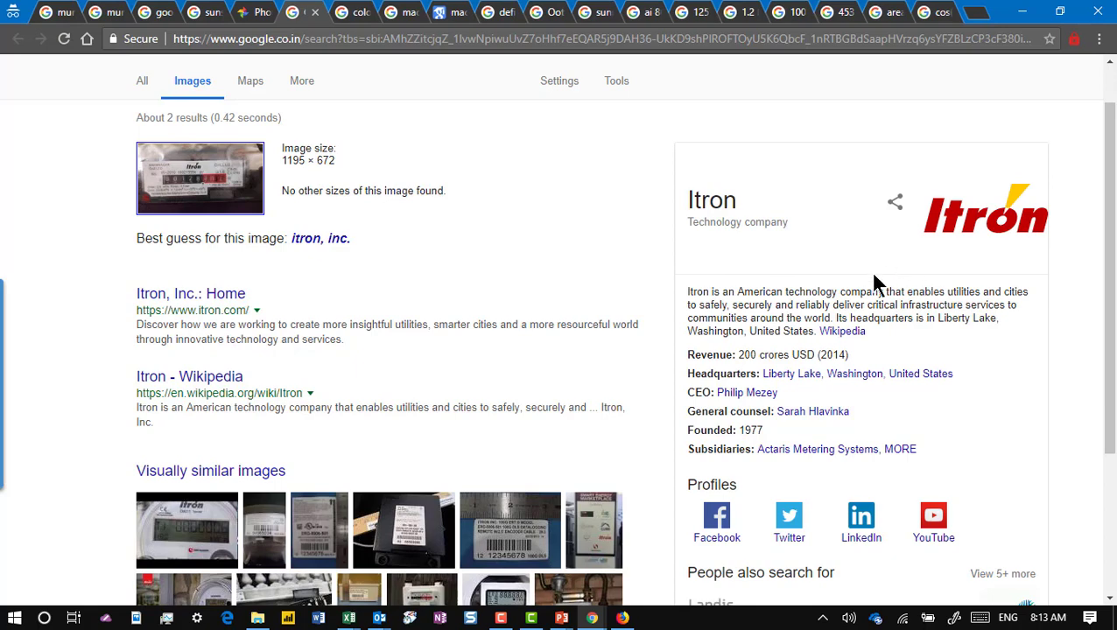
Advance the PowerPoint slide show to the Color Picker slide and open the color picker search results in Chrome.
key("alt+Tab")
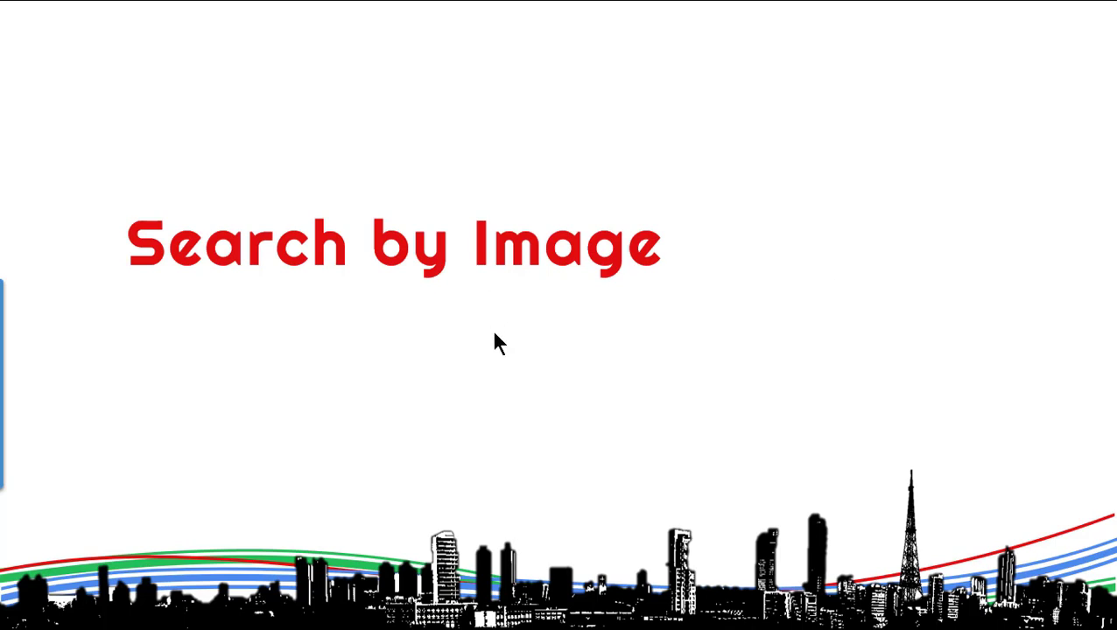
left_click(416, 299)
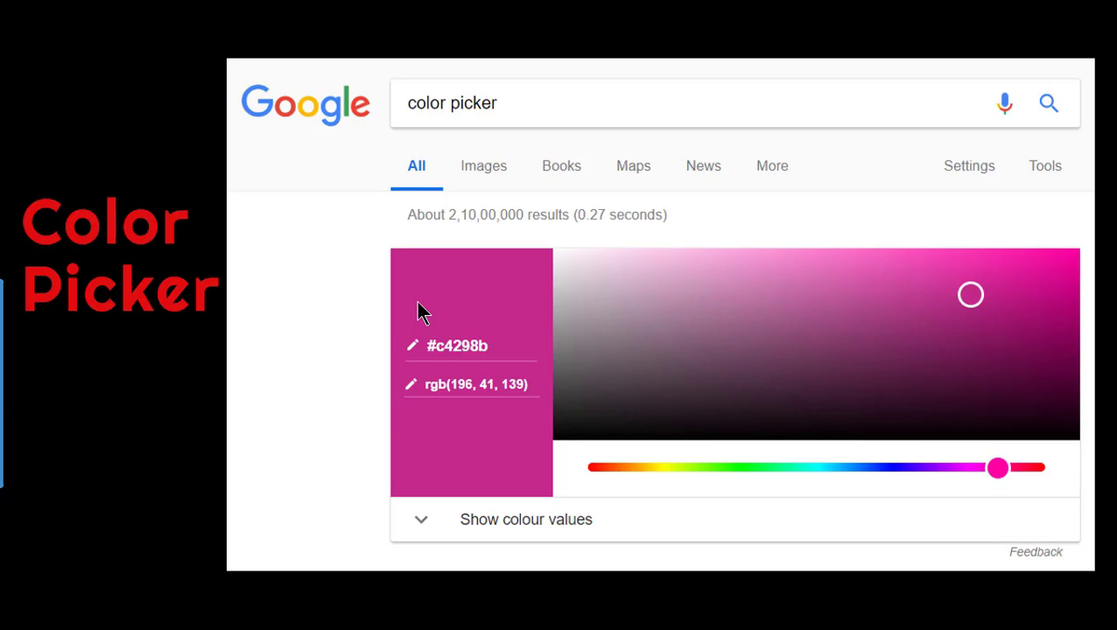
key("alt+Tab")
key("alt+Tab")
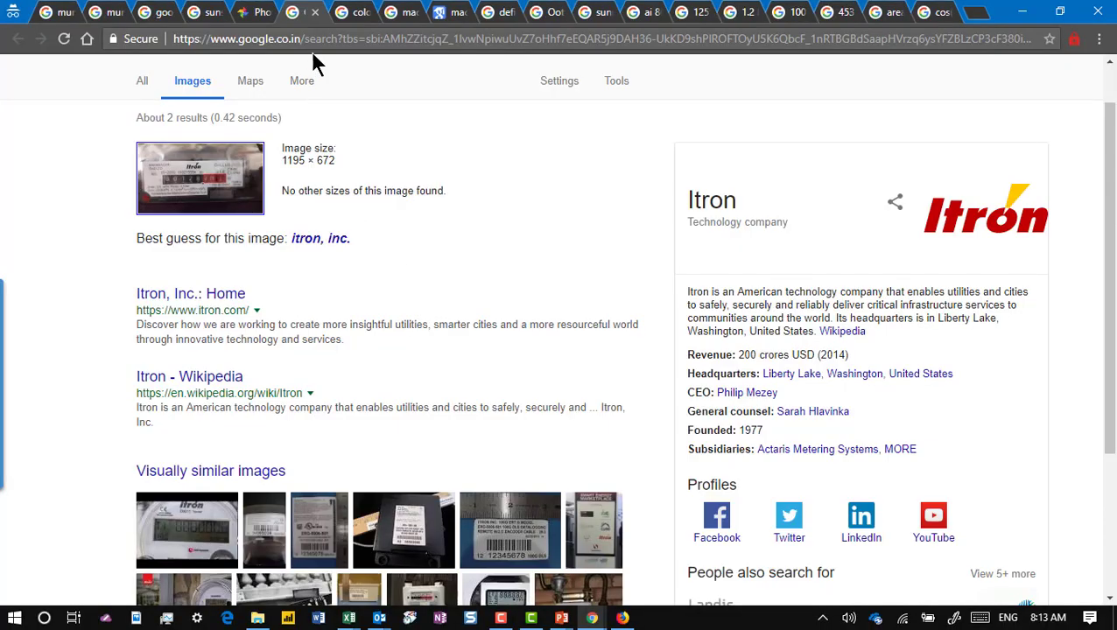
left_click(347, 18)
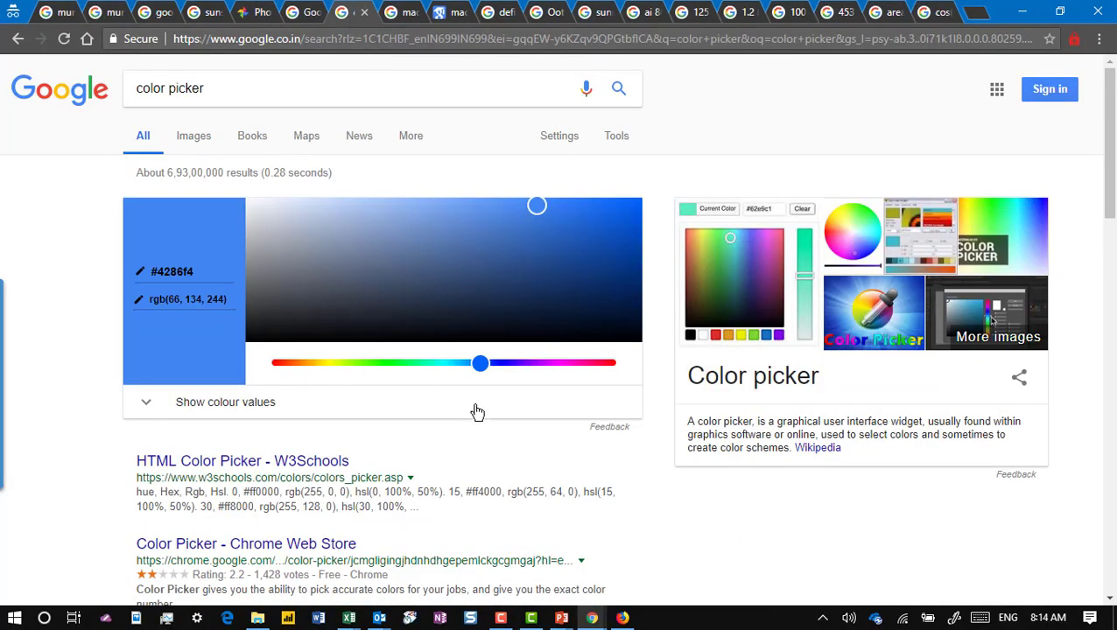
Pick a yellow shade in Google's color picker and replace its RGB value with 128 128 0.
left_click_drag(486, 371, 329, 372)
left_click_drag(533, 213, 604, 229)
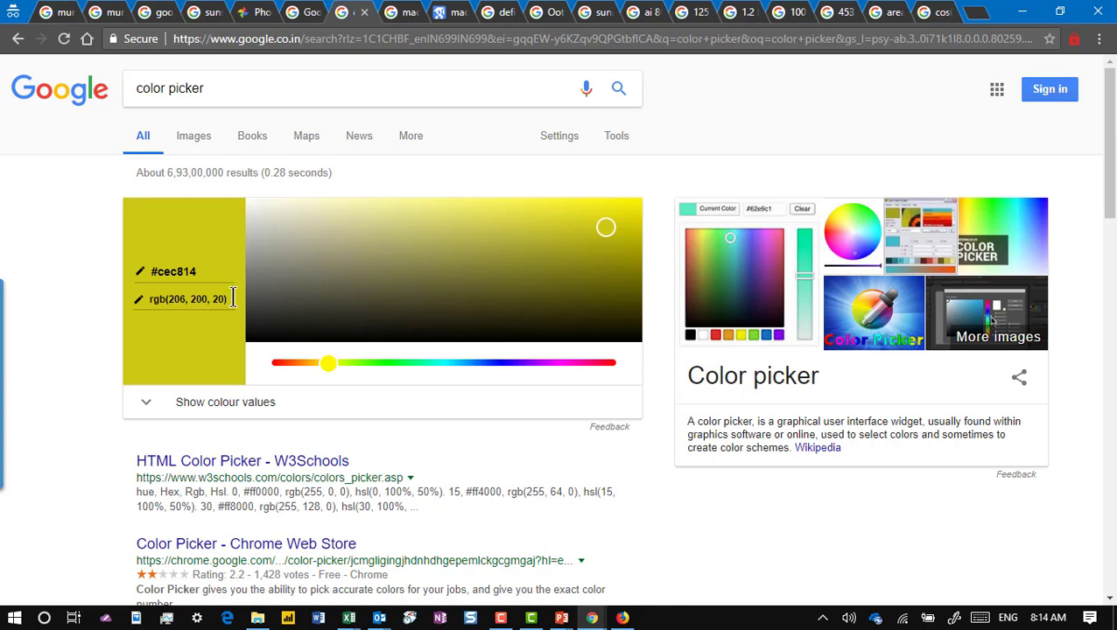
left_click_drag(229, 299, 72, 309)
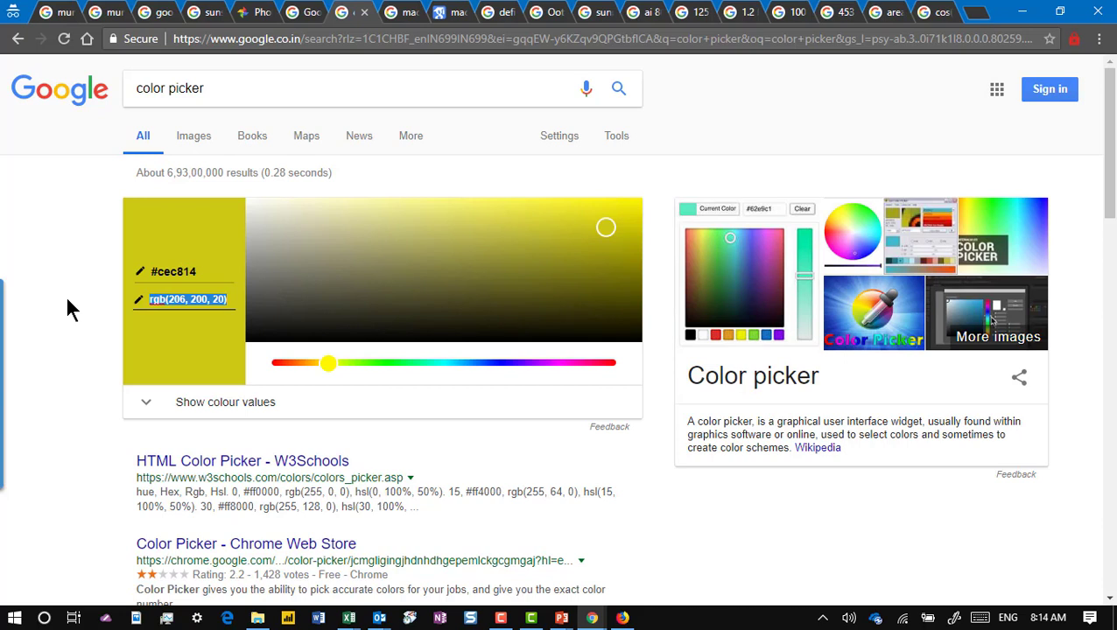
type("1")
type("8 128 0")
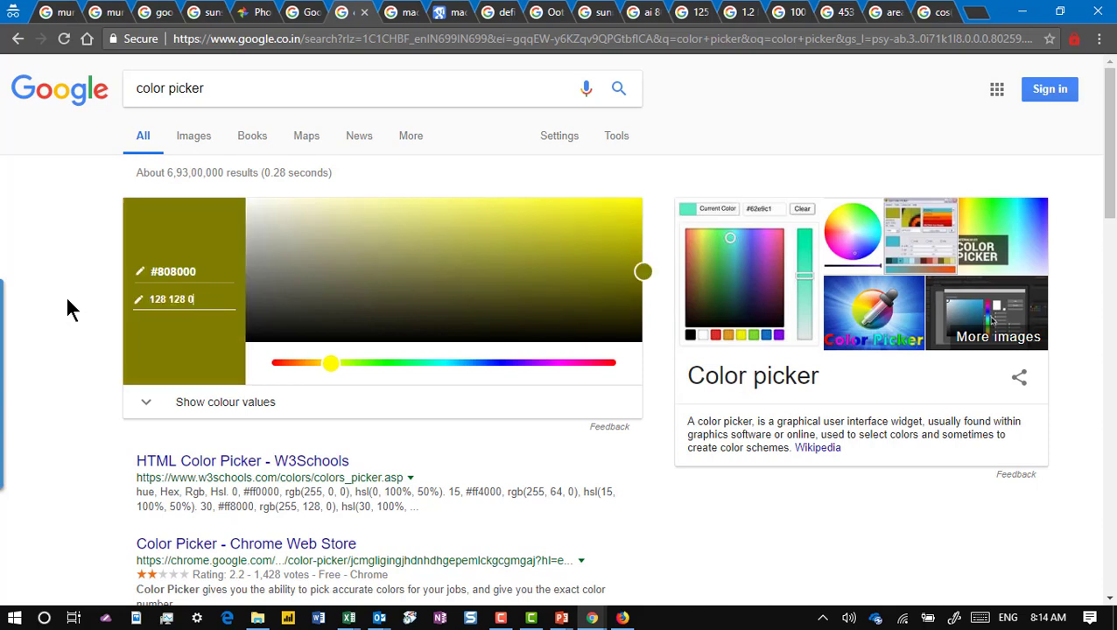
Change the color picker's RGB value to 128 0 128 and expand the list of equivalent colour values.
key("BackSpace")
key("BackSpace")
key("BackSpace")
key("BackSpace")
key("BackSpace")
type("0 128")
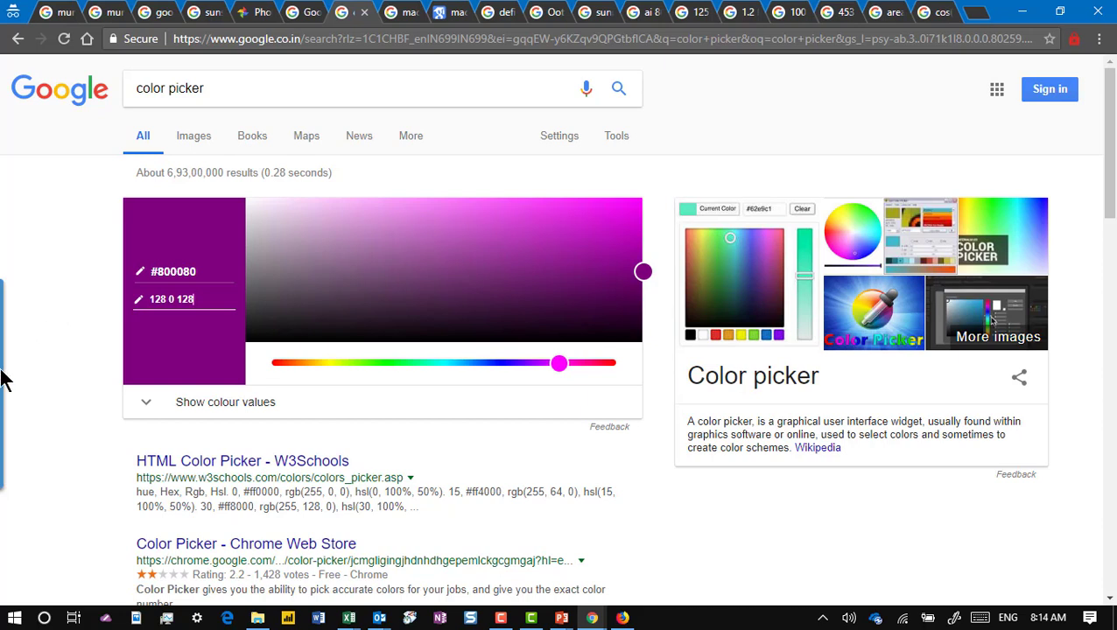
left_click(194, 412)
left_click(195, 412)
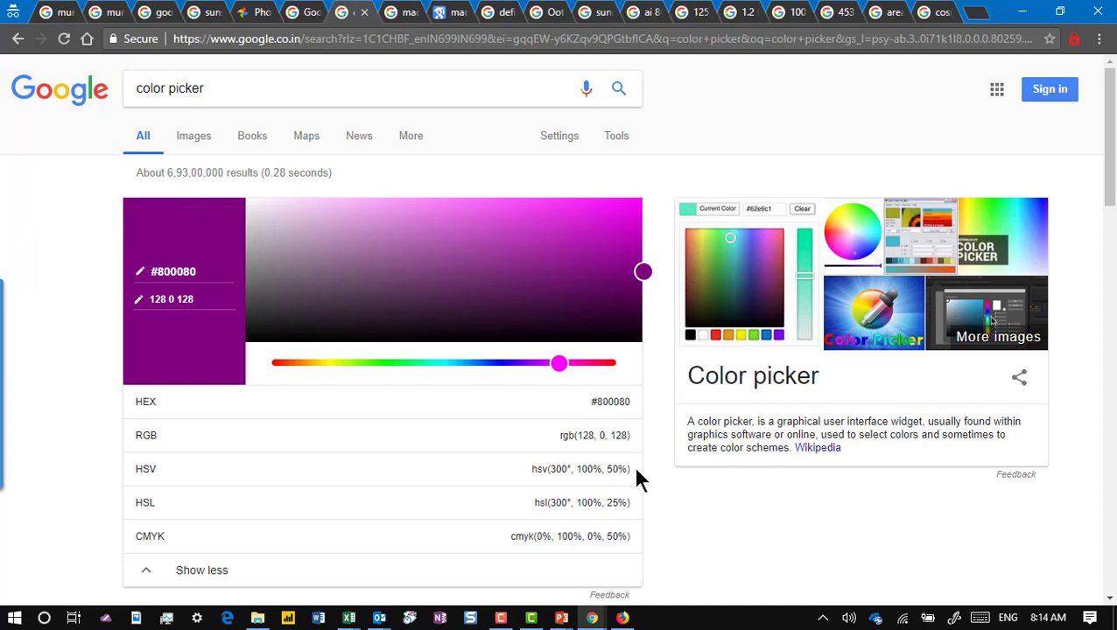
Advance the PowerPoint slide show to Book search vs. Google Scholar and view Chrome's machine learning results in Books and Google Scholar.
key("alt+Tab")
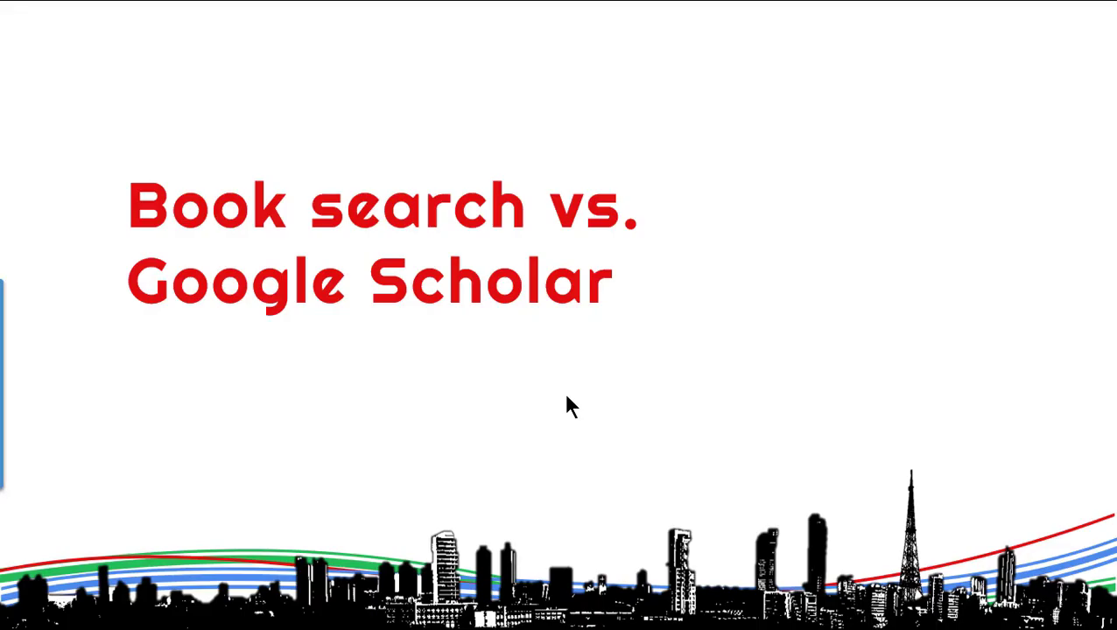
key("alt+Tab")
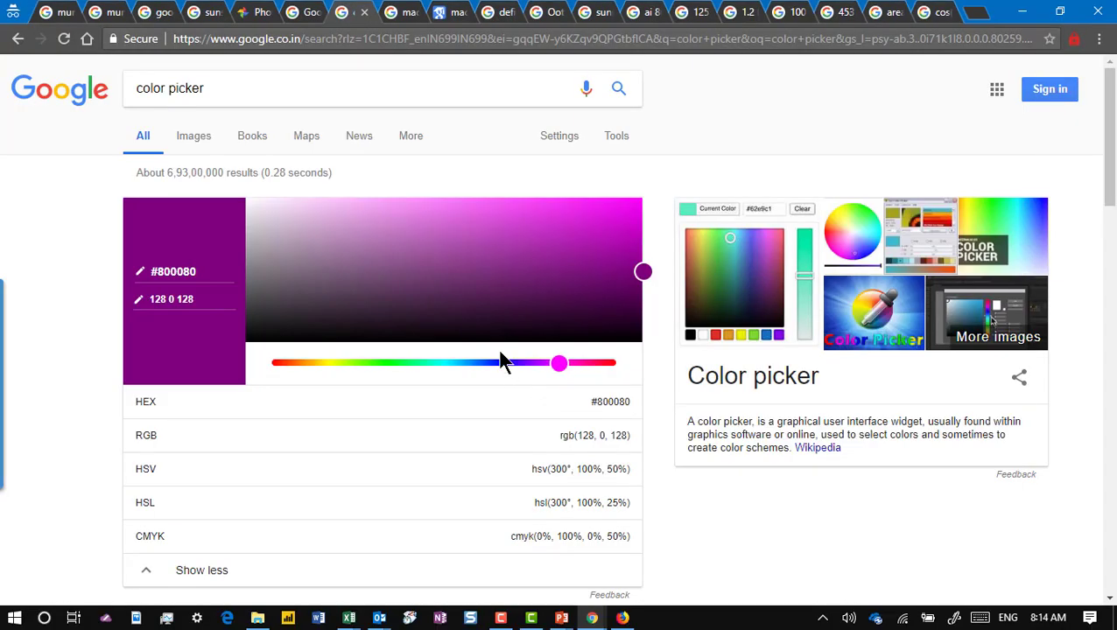
left_click(410, 14)
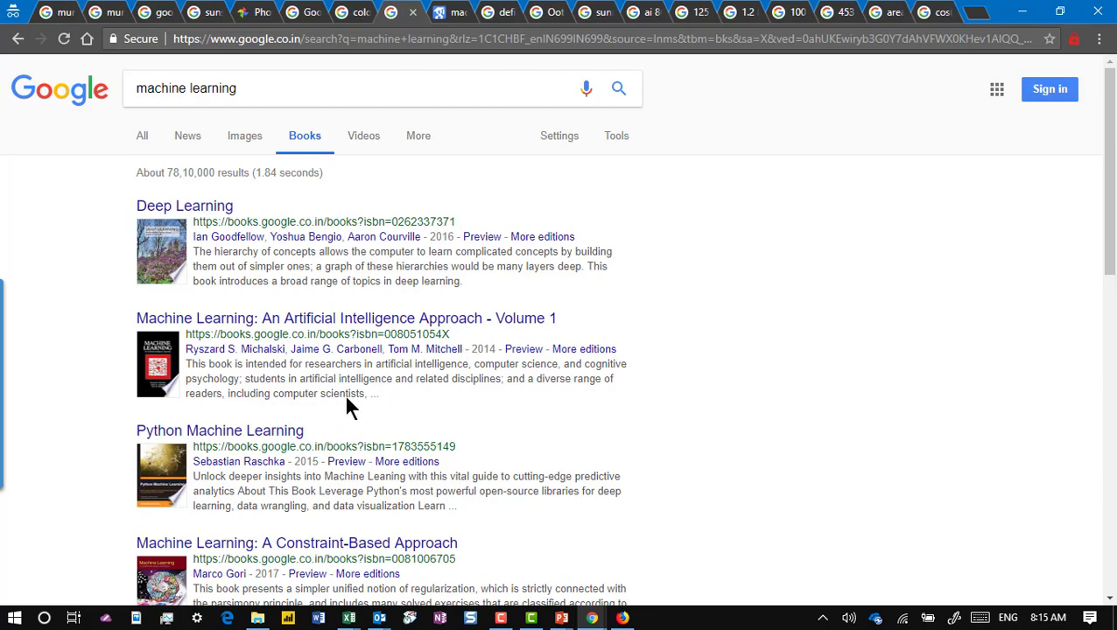
left_click(450, 13)
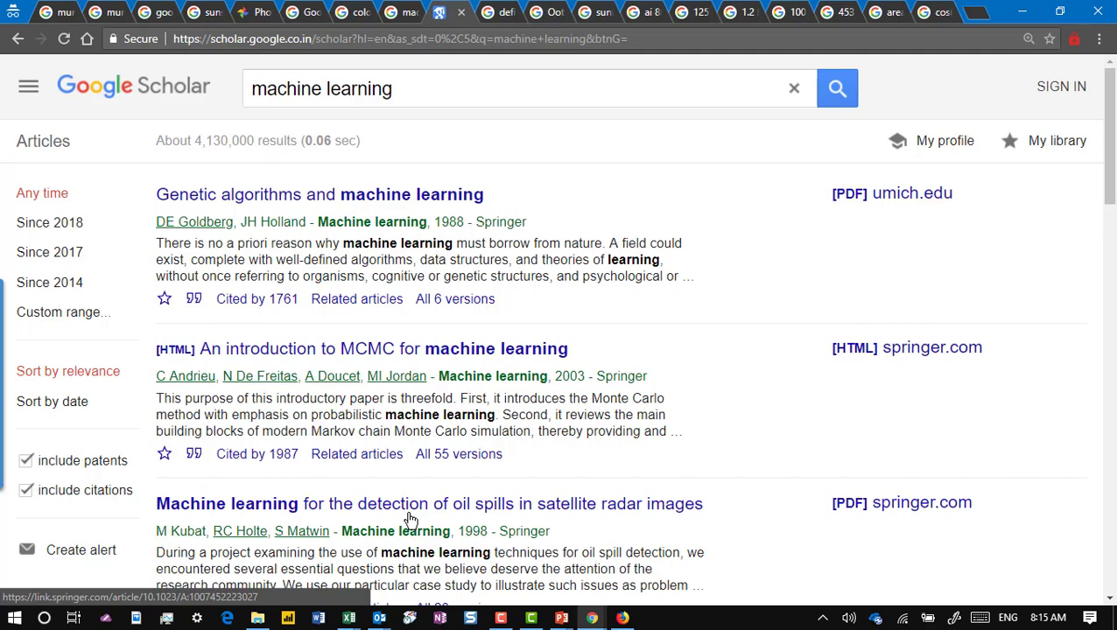
Advance the PowerPoint slide show to the Definitions slide and open the define: net profit results in Chrome.
key("alt+Tab")
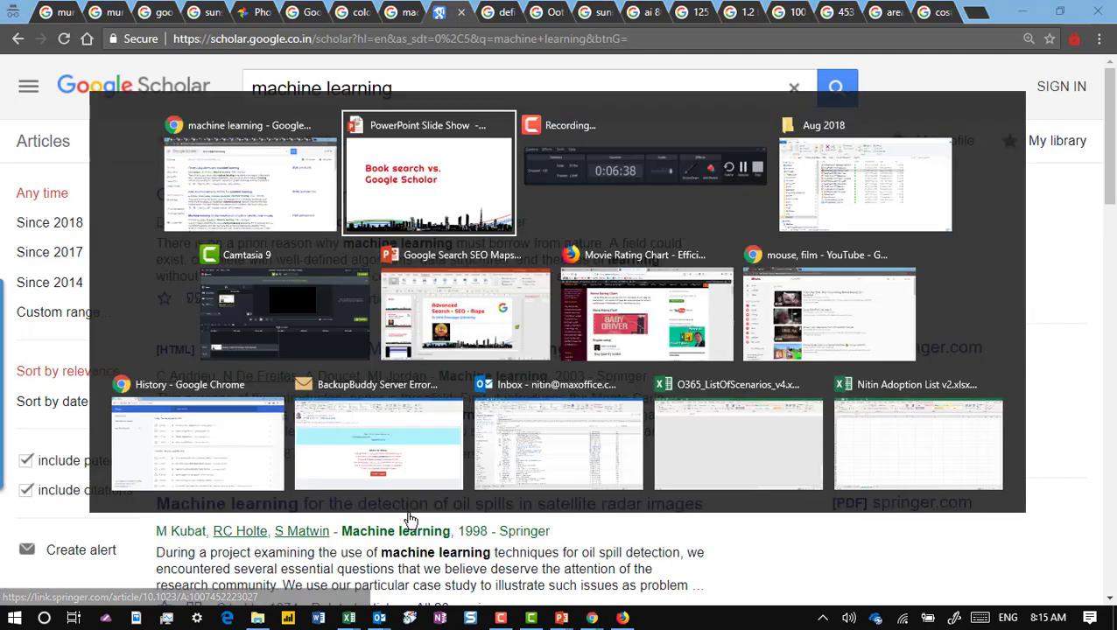
key("Right")
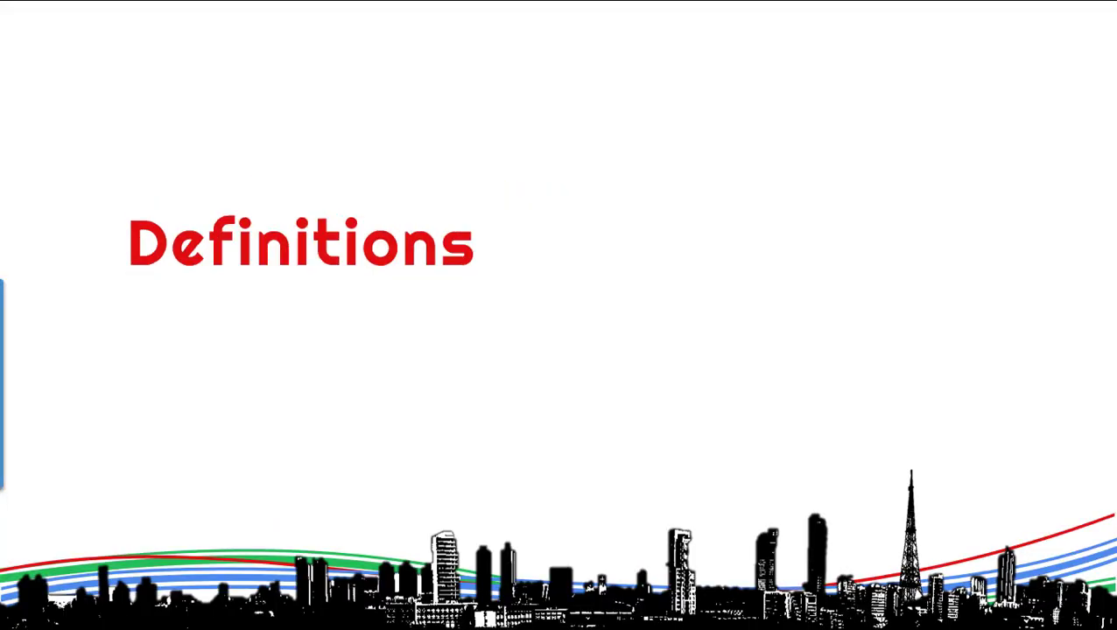
key("alt+Tab")
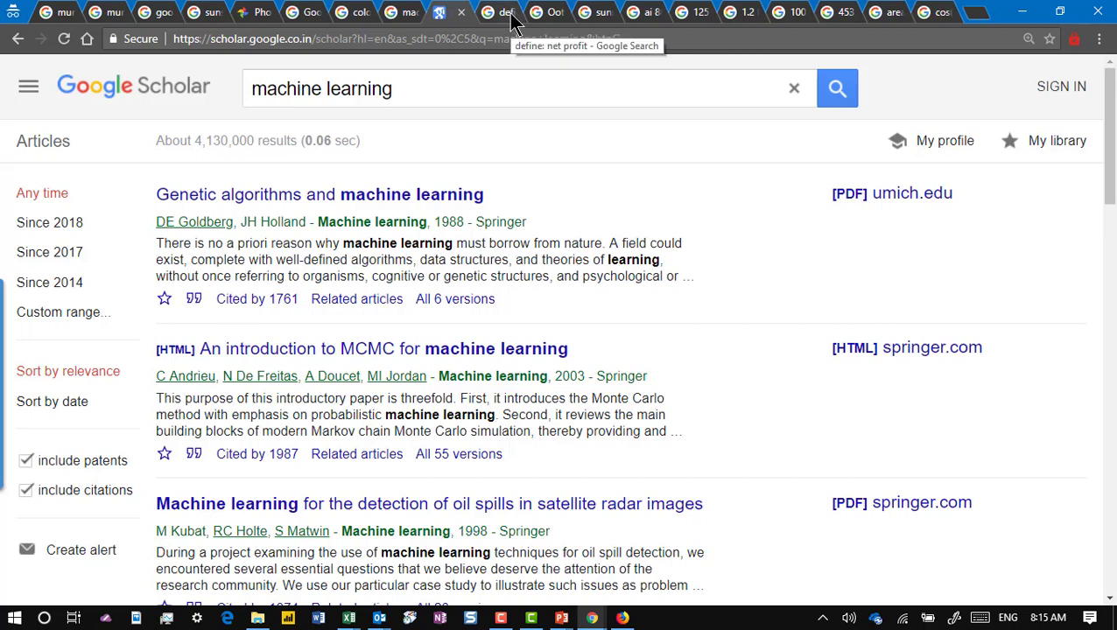
left_click(513, 21)
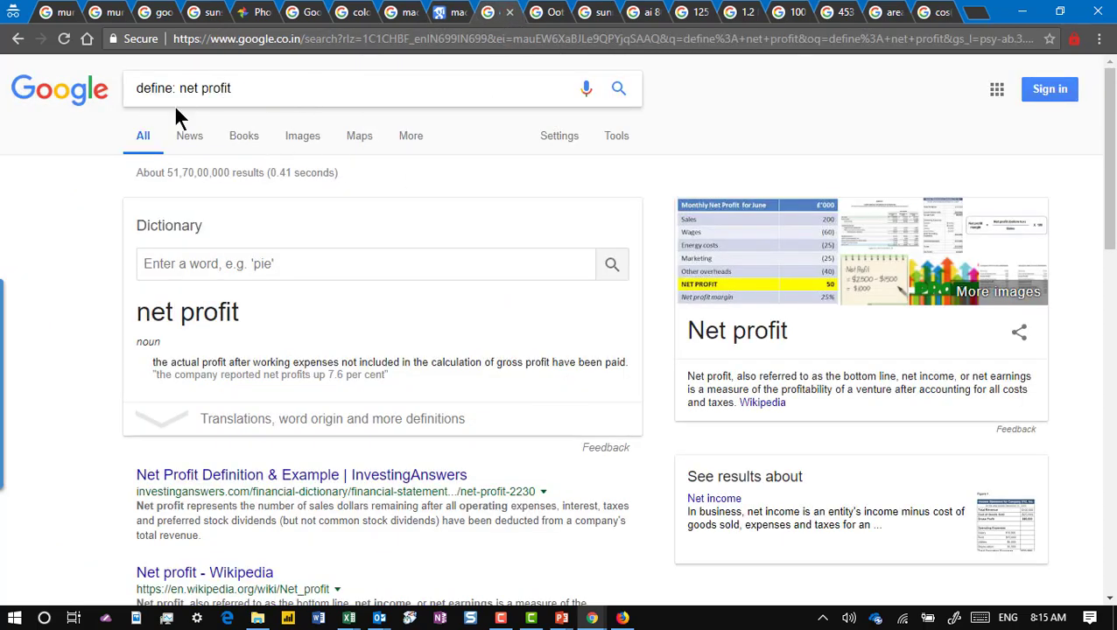
Replace the search term after the define: operator and search Google for "define: esoteric".
left_click(261, 91)
key("BackSpace")
key("BackSpace")
key("BackSpace")
key("BackSpace")
key("BackSpace")
key("BackSpace")
key("BackSpace")
key("BackSpace")
key("BackSpace")
key("BackSpace")
type("esoteric")
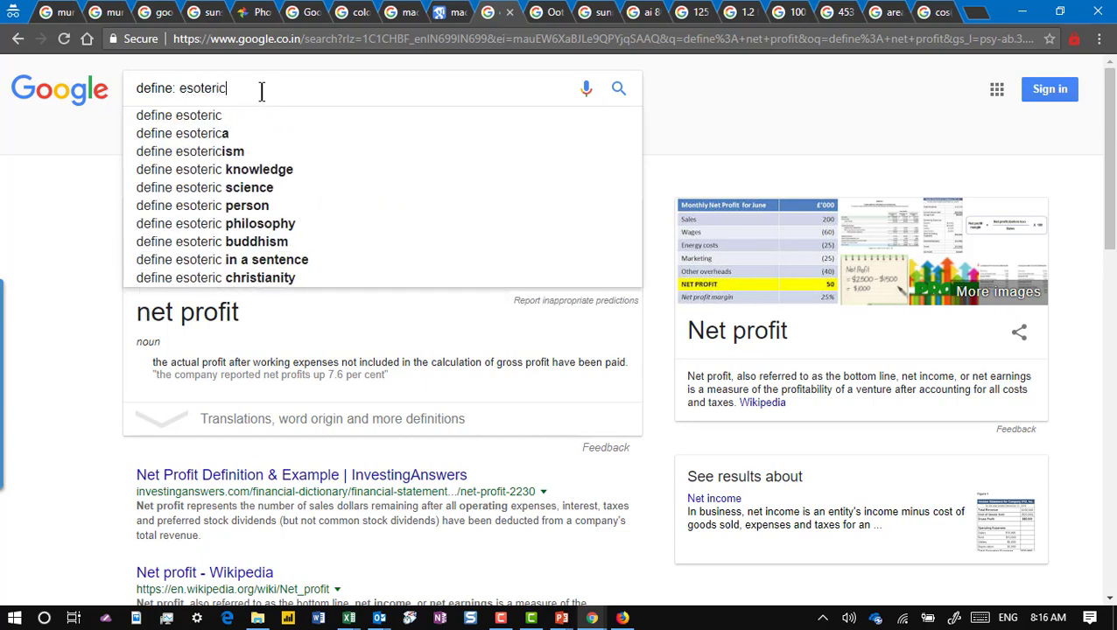
key("Return")
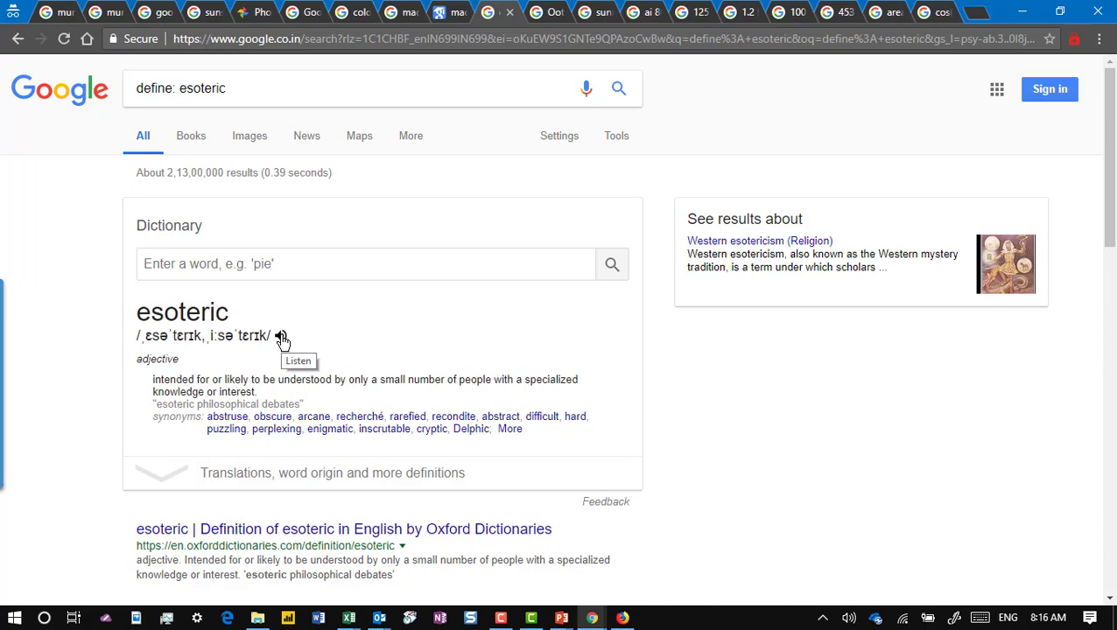
Switch to the PowerPoint slide show and advance it to the News slide.
key("alt+Tab")
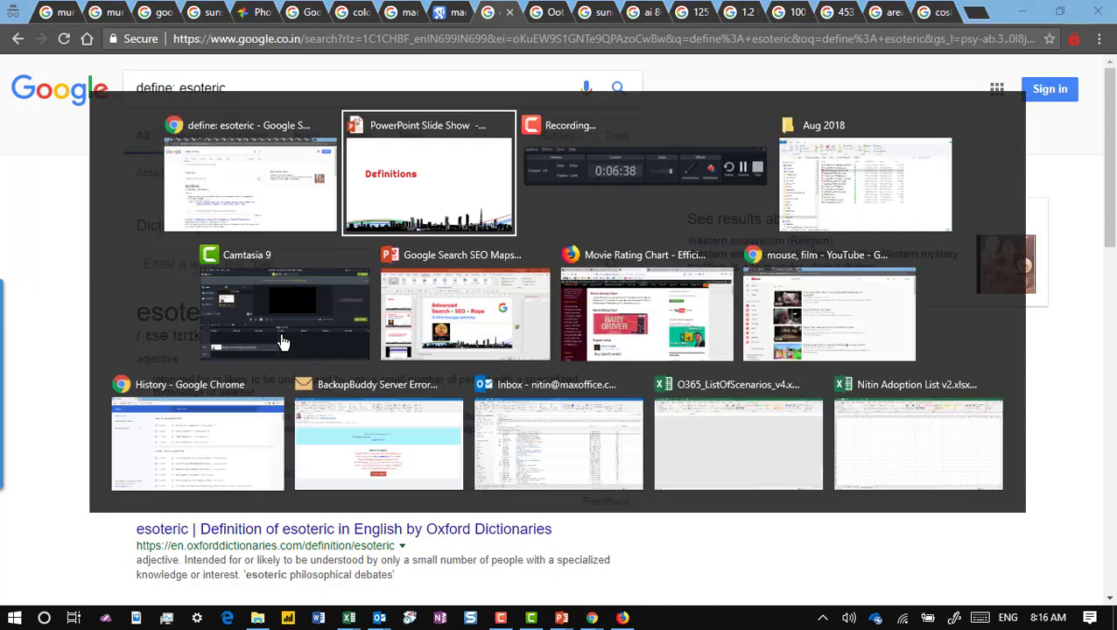
key("Right")
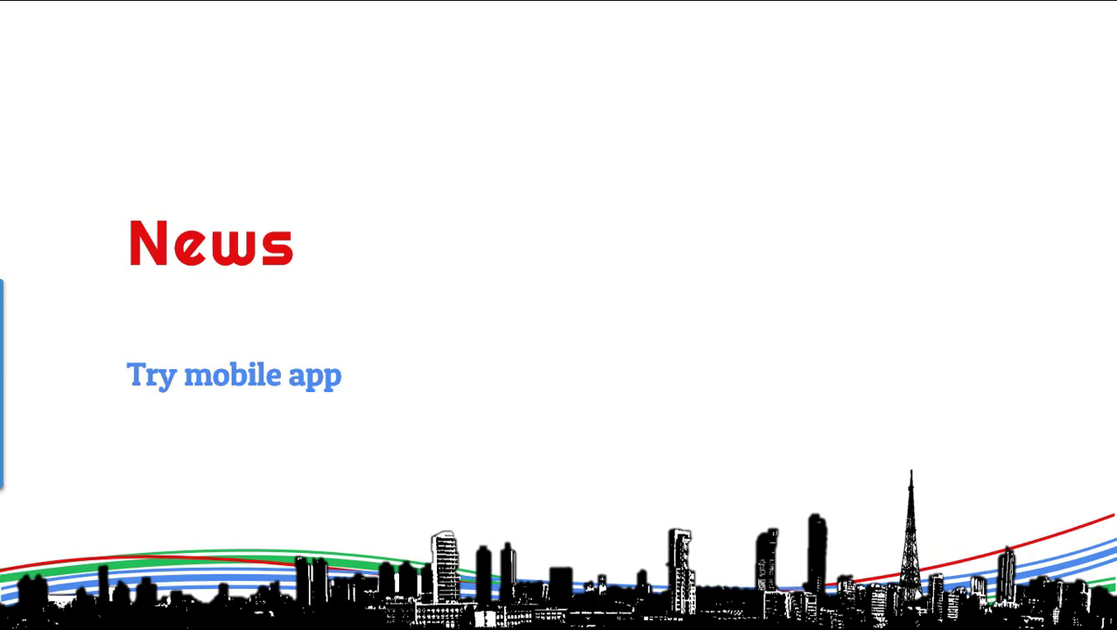
key("alt+Tab")
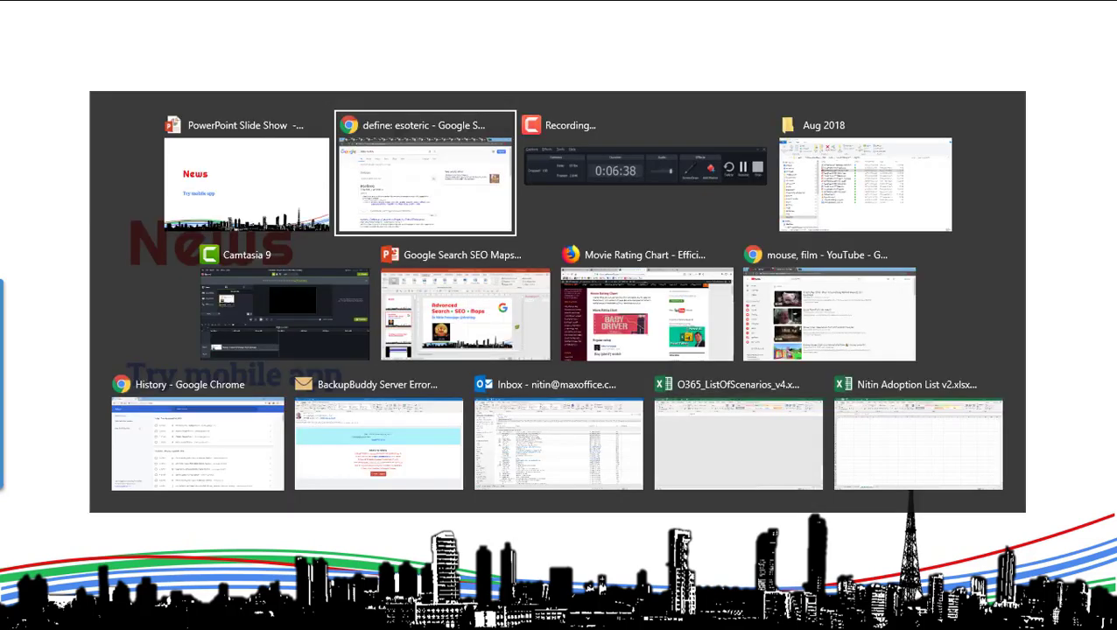
key("alt+shift+Tab")
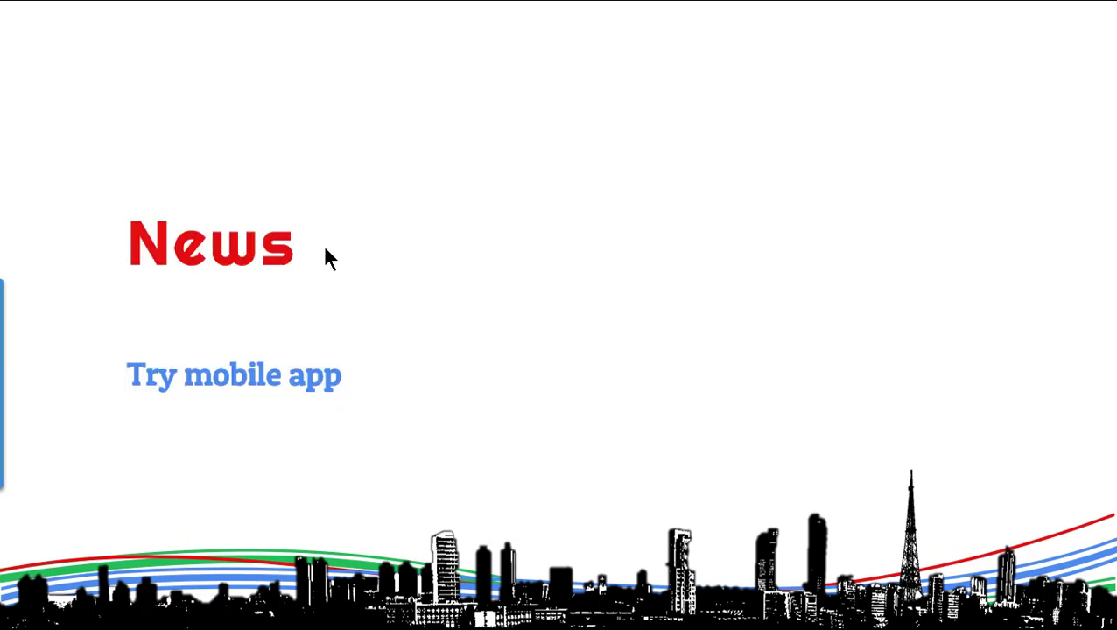
Open the Ooty weather results in Chrome and view the precipitation and wind forecasts.
key("alt+Tab")
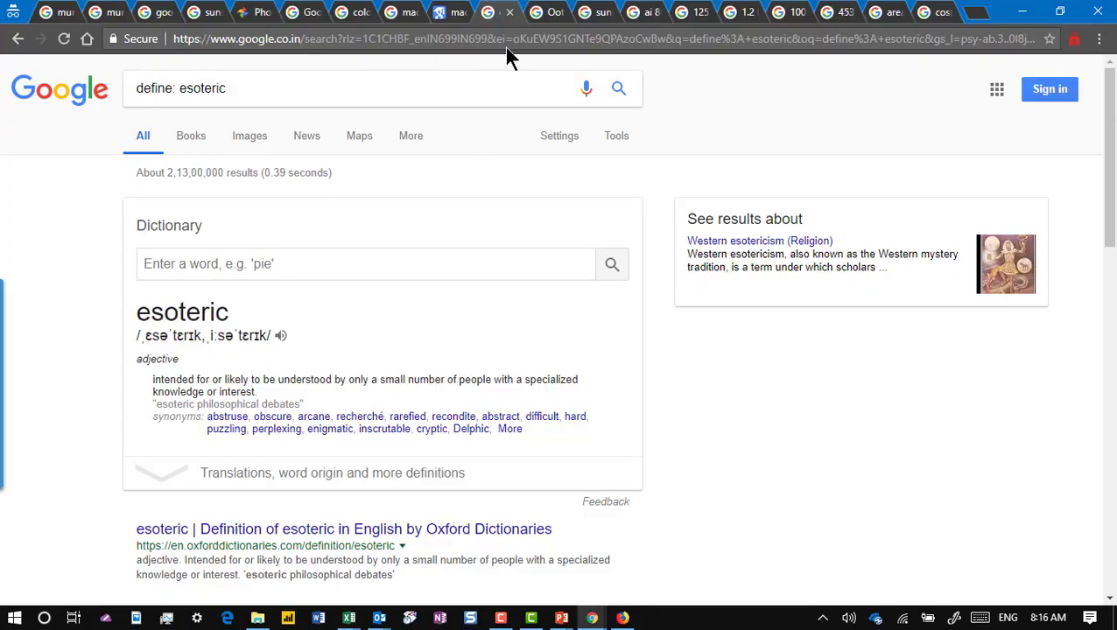
left_click(544, 13)
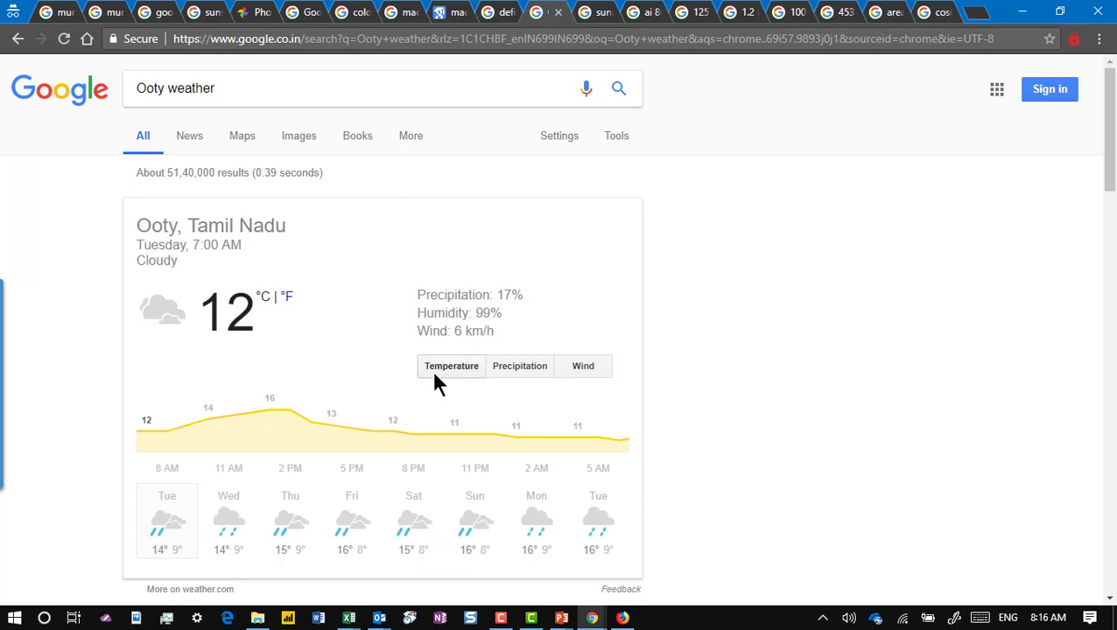
left_click(515, 366)
left_click(598, 368)
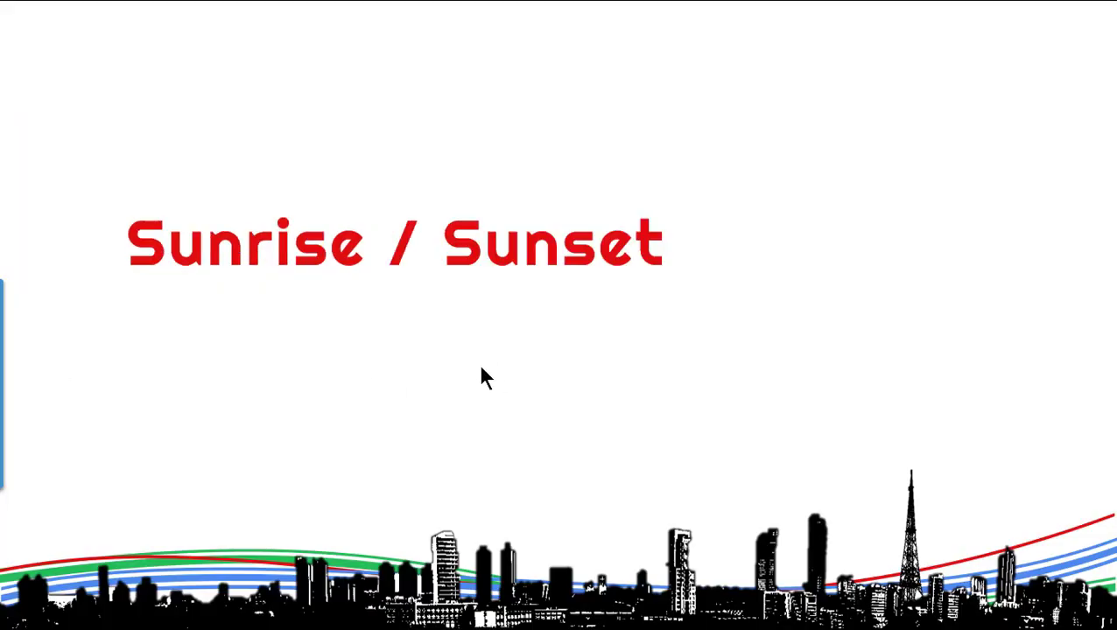
From the Sunrise / Sunset and Flights slides, return to Chrome to view the sunrise and ai 864 results respectively.
key("alt+Tab")
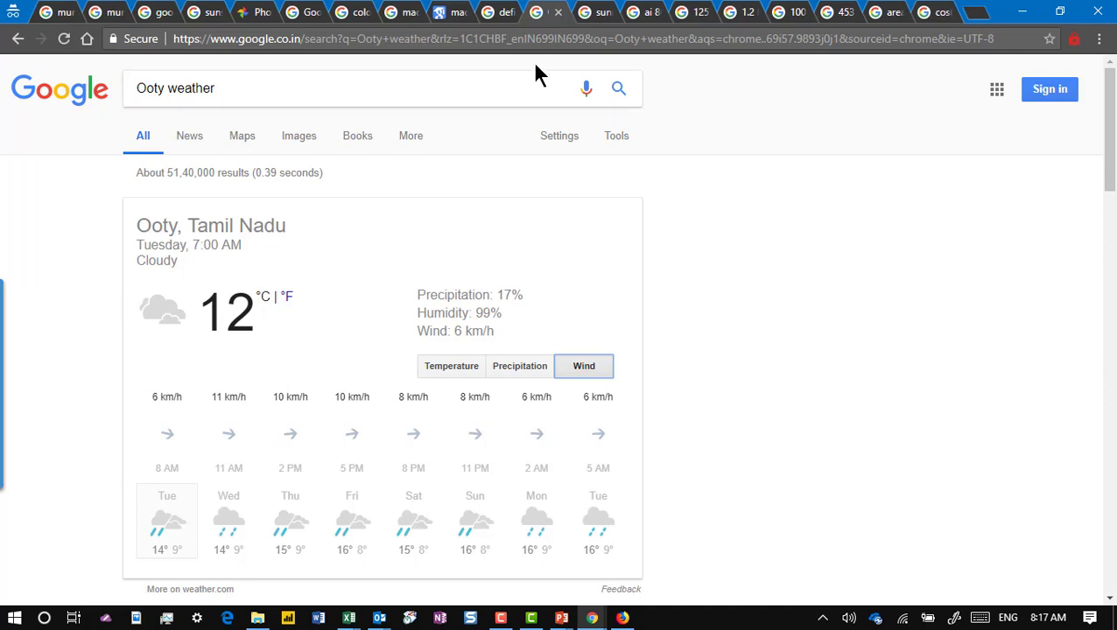
left_click(583, 20)
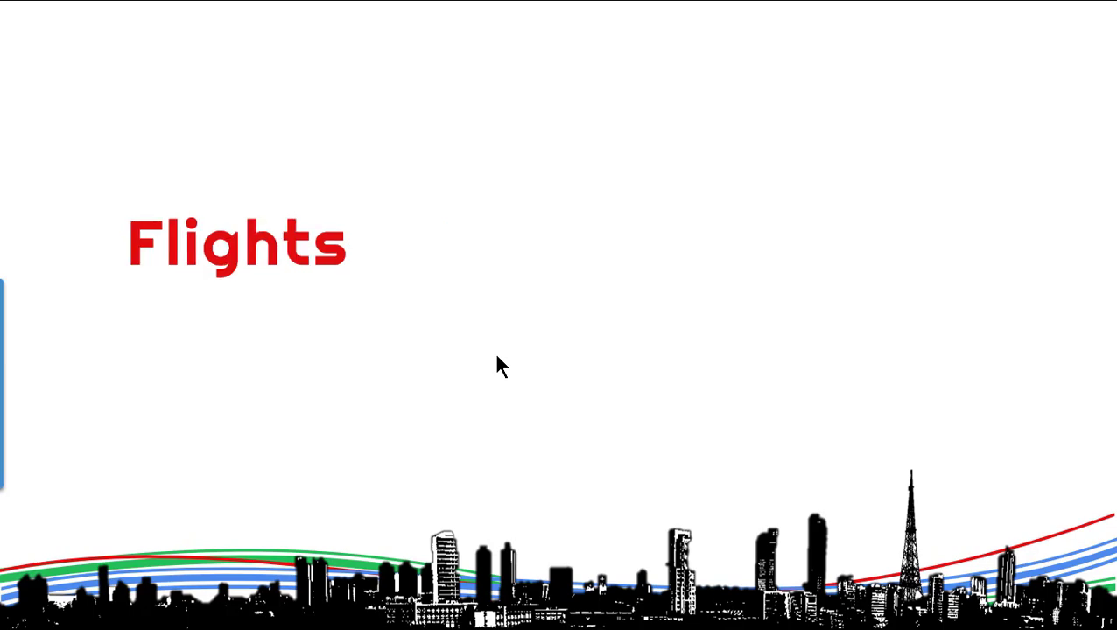
key("alt+Tab")
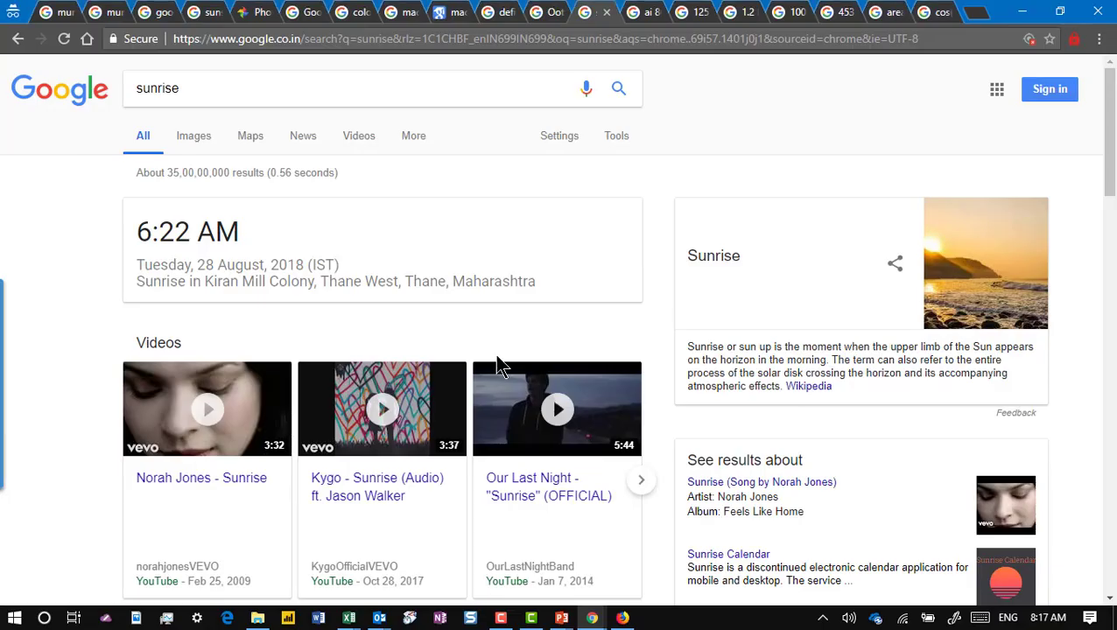
left_click(641, 12)
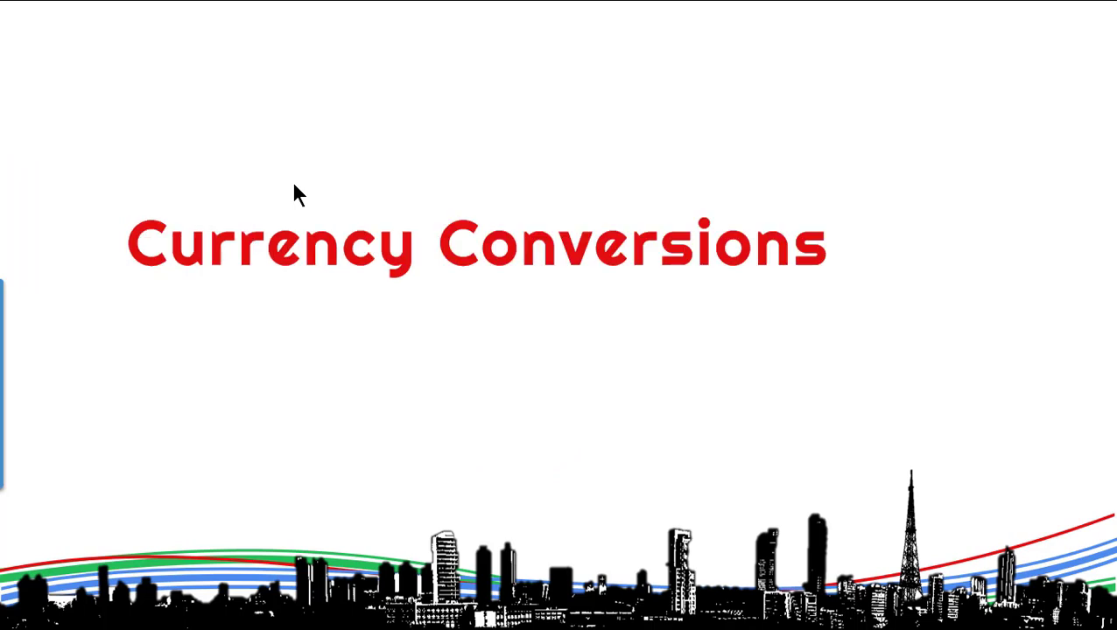
Return to Chrome's Air India AI 864 results, compare the flight status for 27 to 30 August, and reselect Tue, 28 August.
key("alt+Tab")
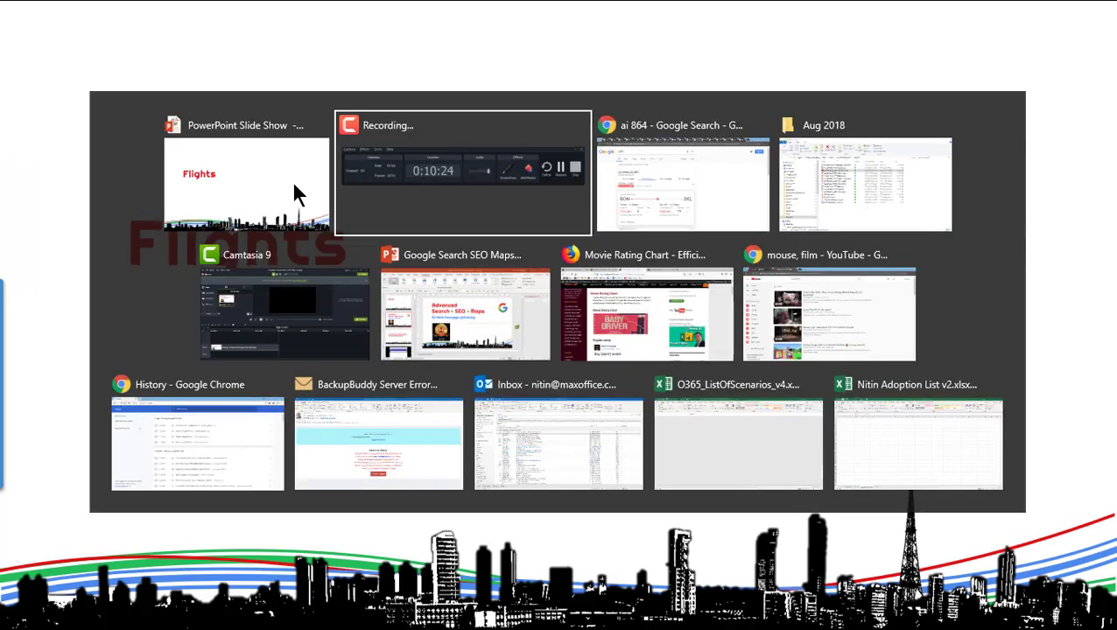
key("alt+Tab")
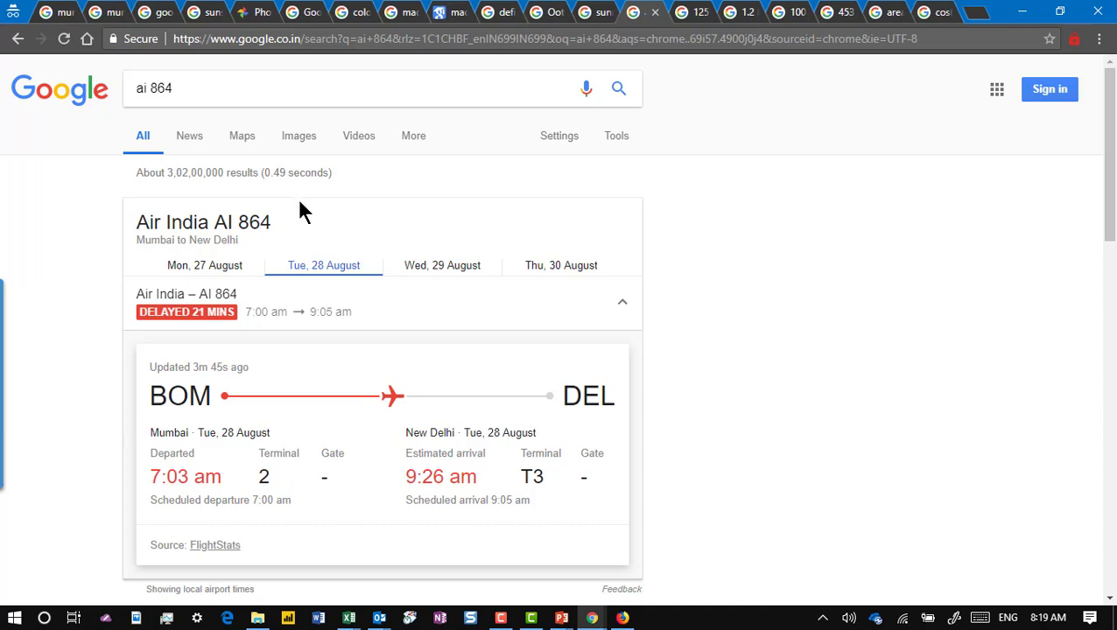
left_click(221, 278)
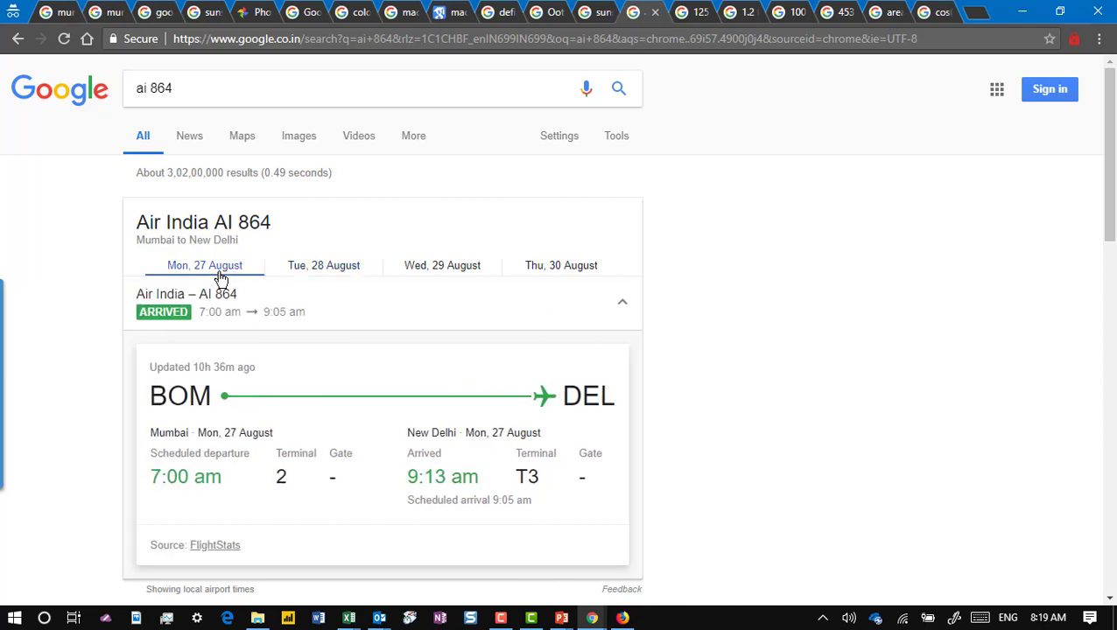
left_click(320, 275)
left_click(415, 274)
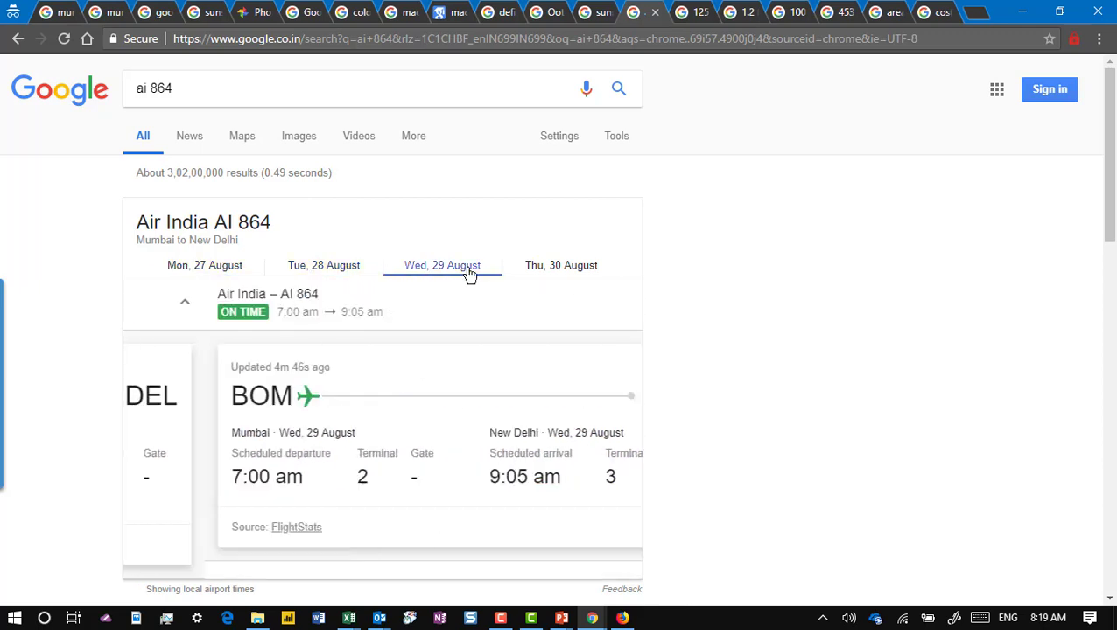
left_click(551, 271)
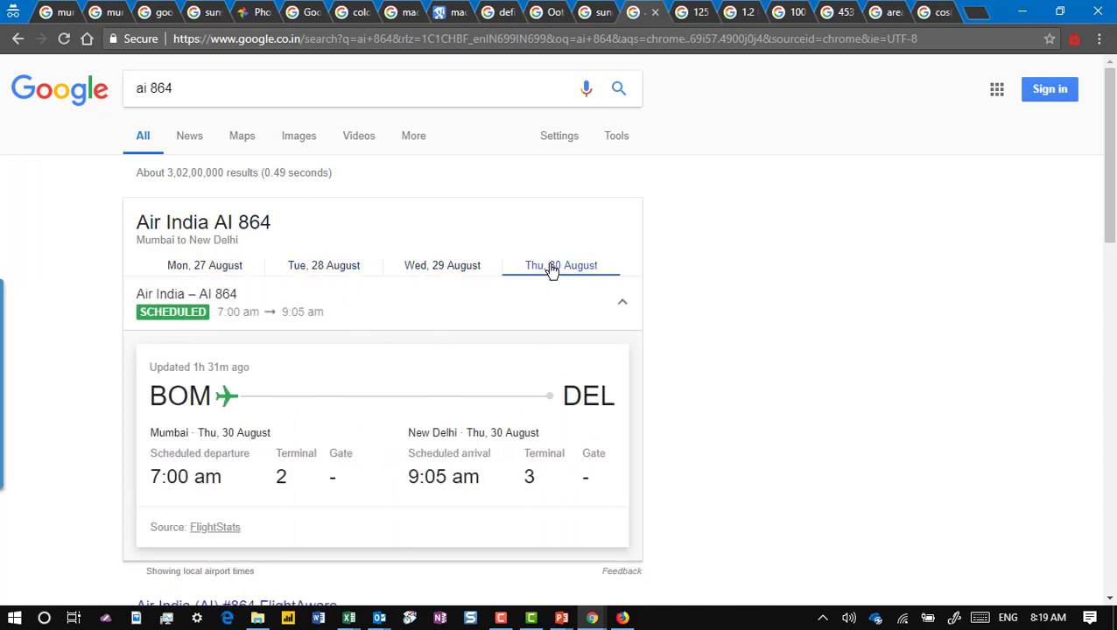
left_click(323, 268)
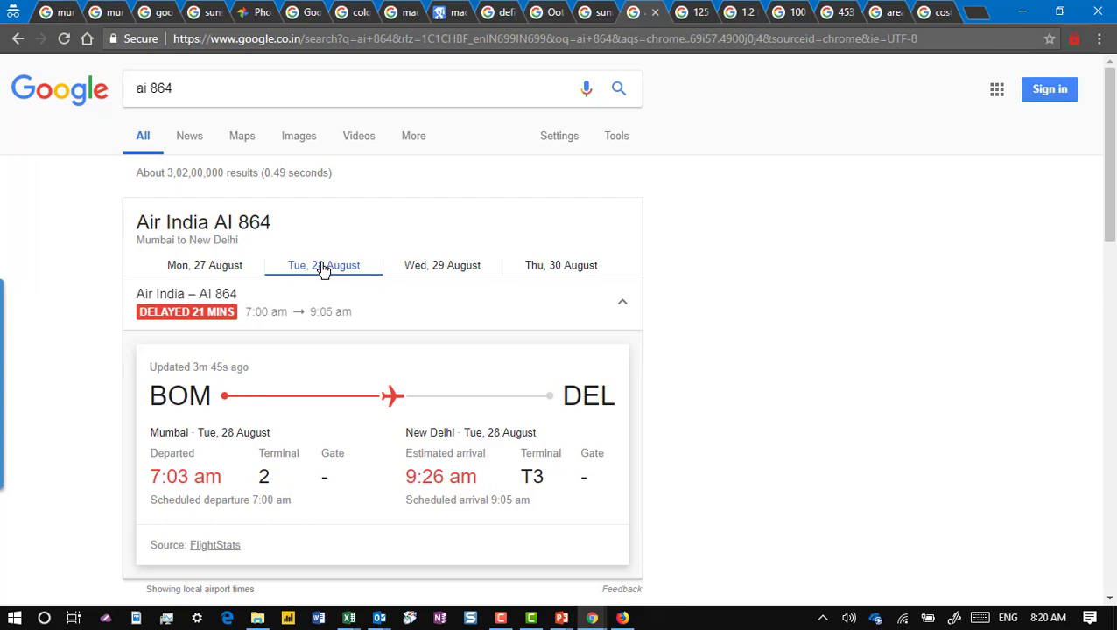
Advance the PowerPoint slide show to Currency Conversions and open the 125 HKD in INR results in Chrome.
key("alt+Tab")
key("Right")
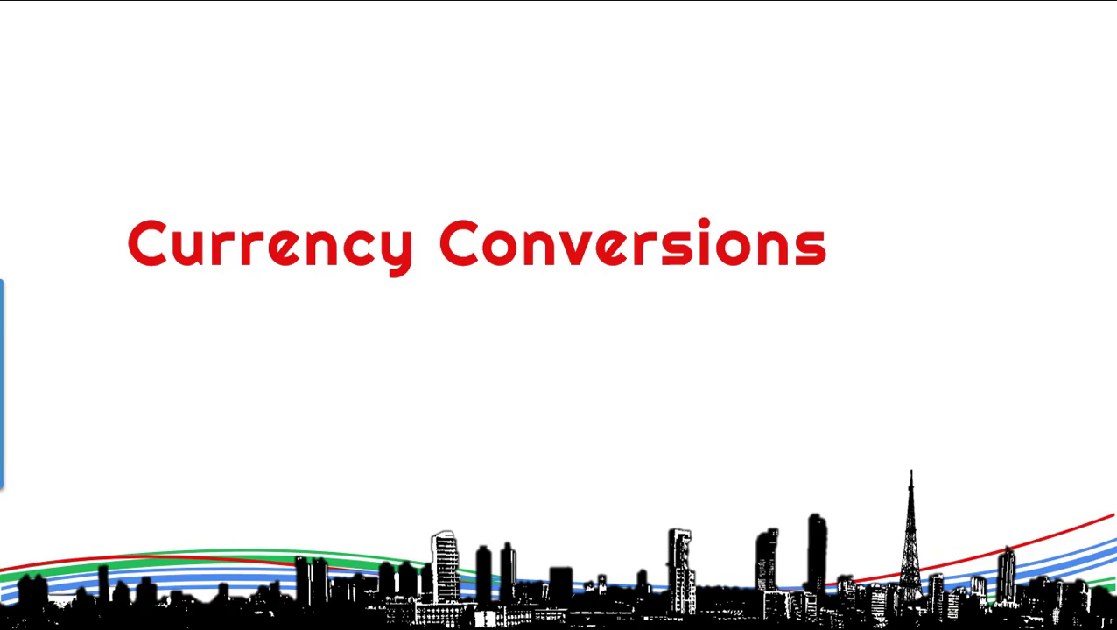
key("alt+Tab")
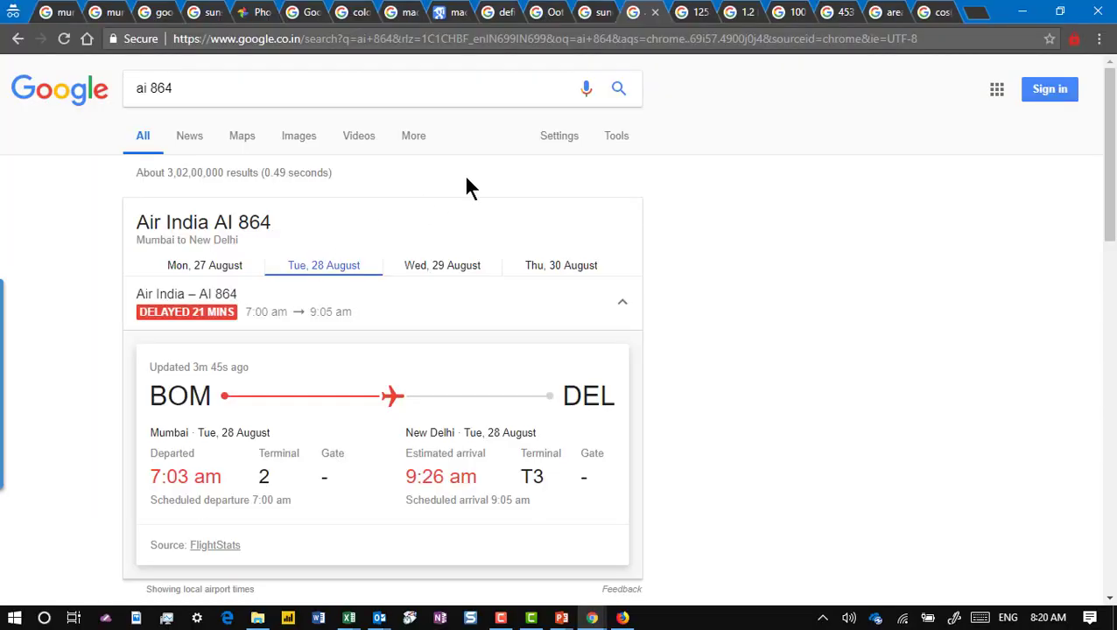
left_click(693, 13)
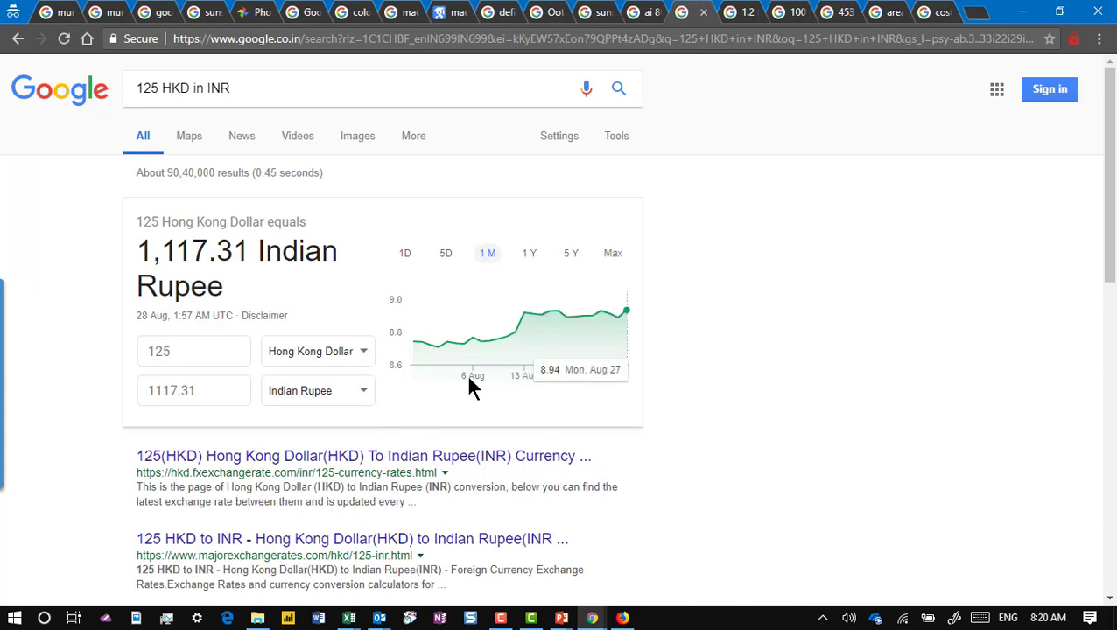
Open the 1.2 bitcoins in usd results and look through the source currency choices without changing Bitcoin.
left_click(744, 18)
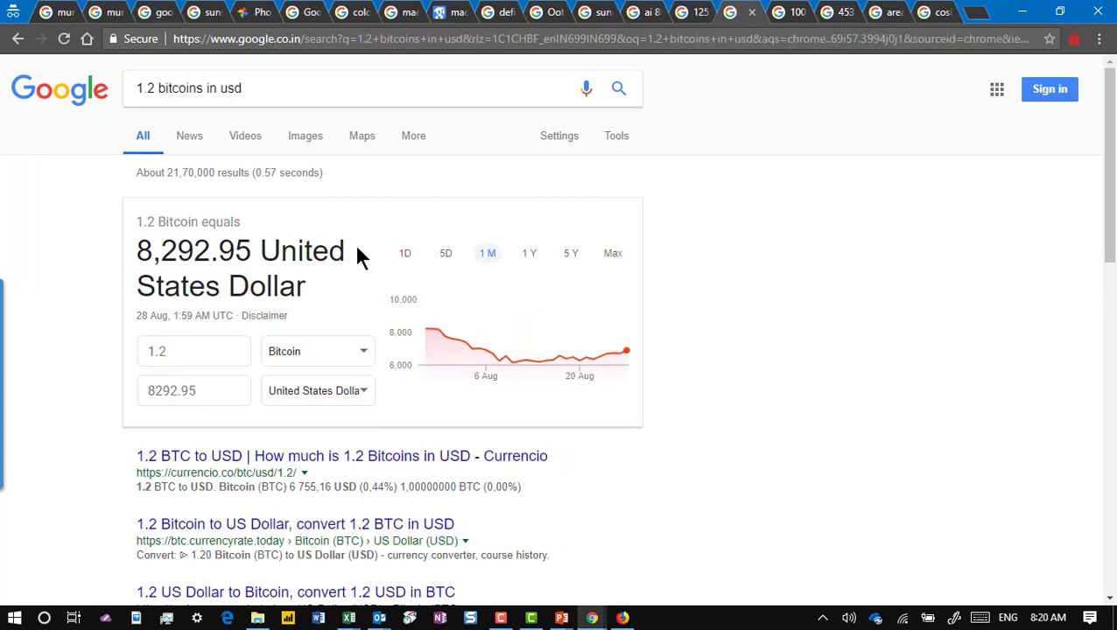
left_click(365, 346)
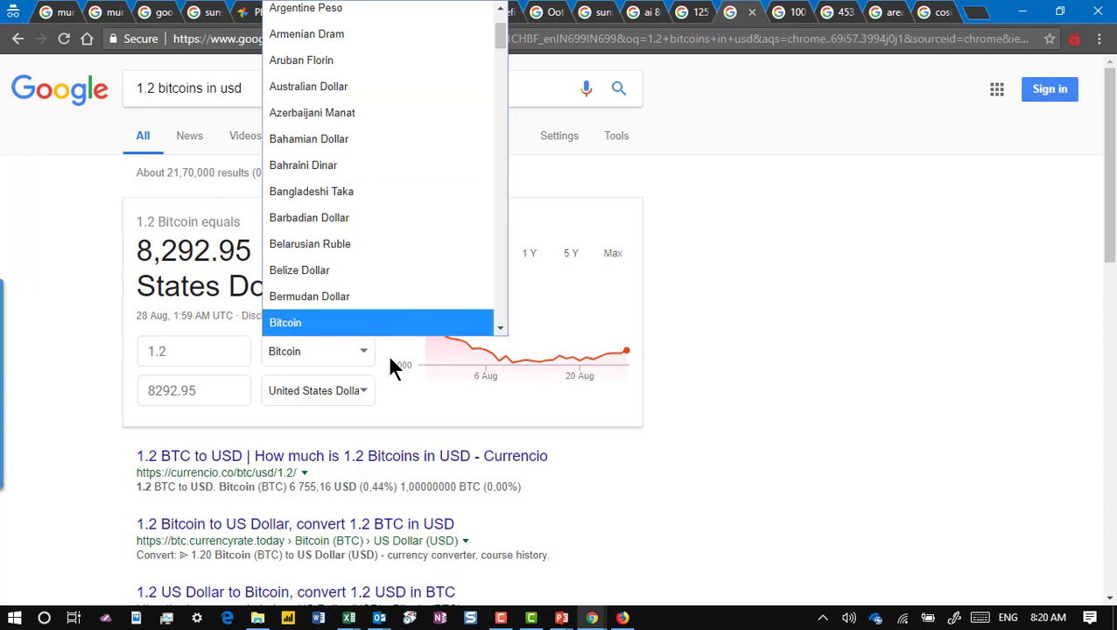
left_click(441, 397)
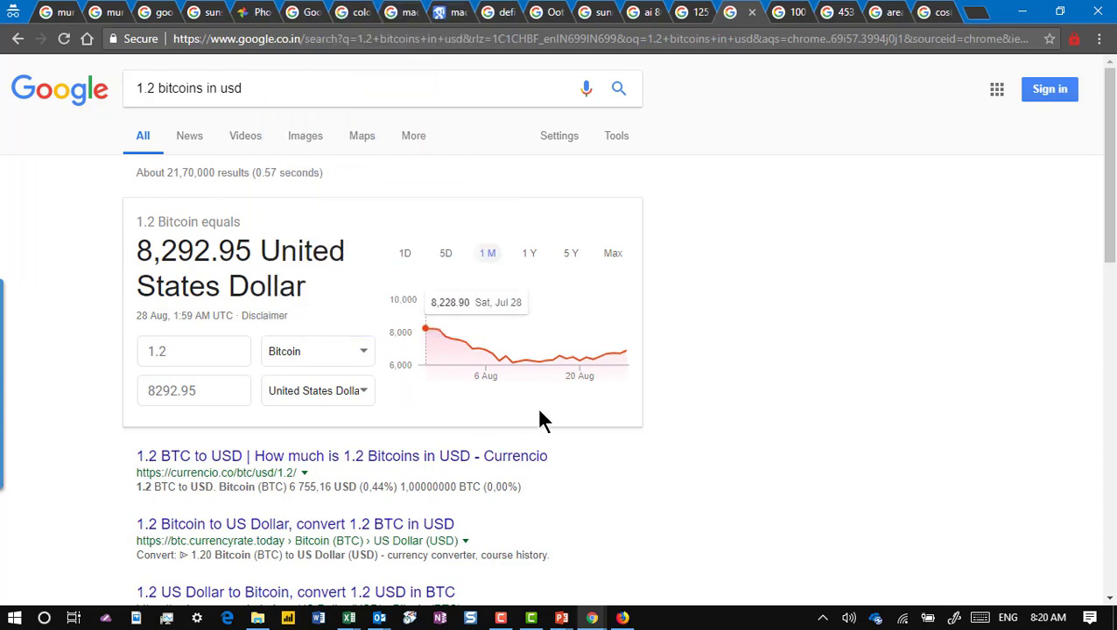
Show the PowerPoint Calculator slide and view Chrome's results for 100 f in c, 453572*18% and area of circle with radius of 12.3.
key("alt+Tab")
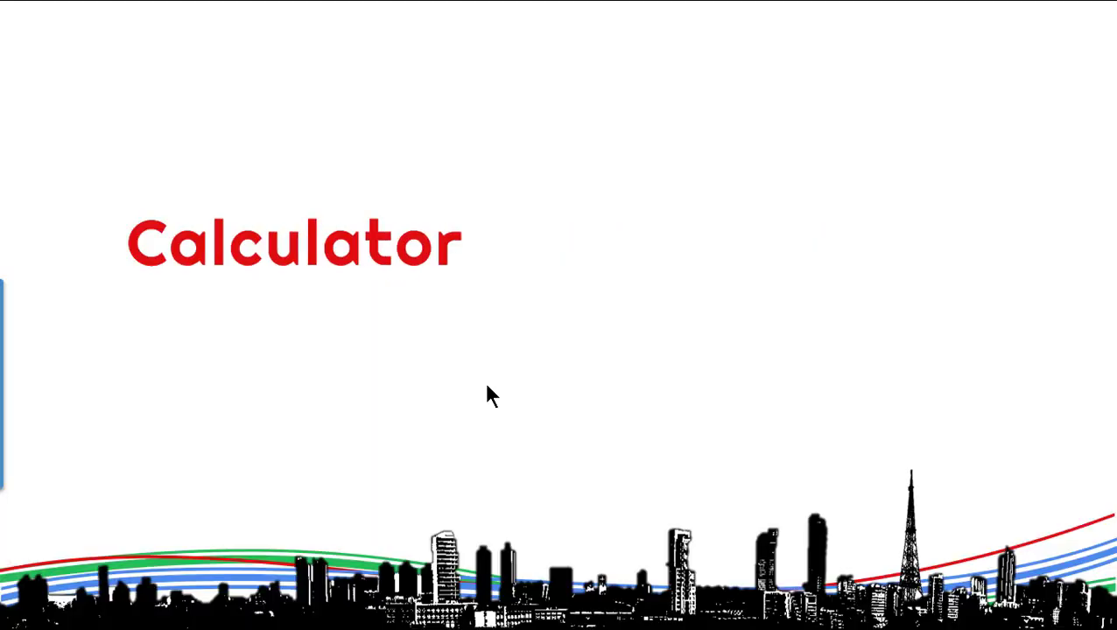
key("alt+Tab")
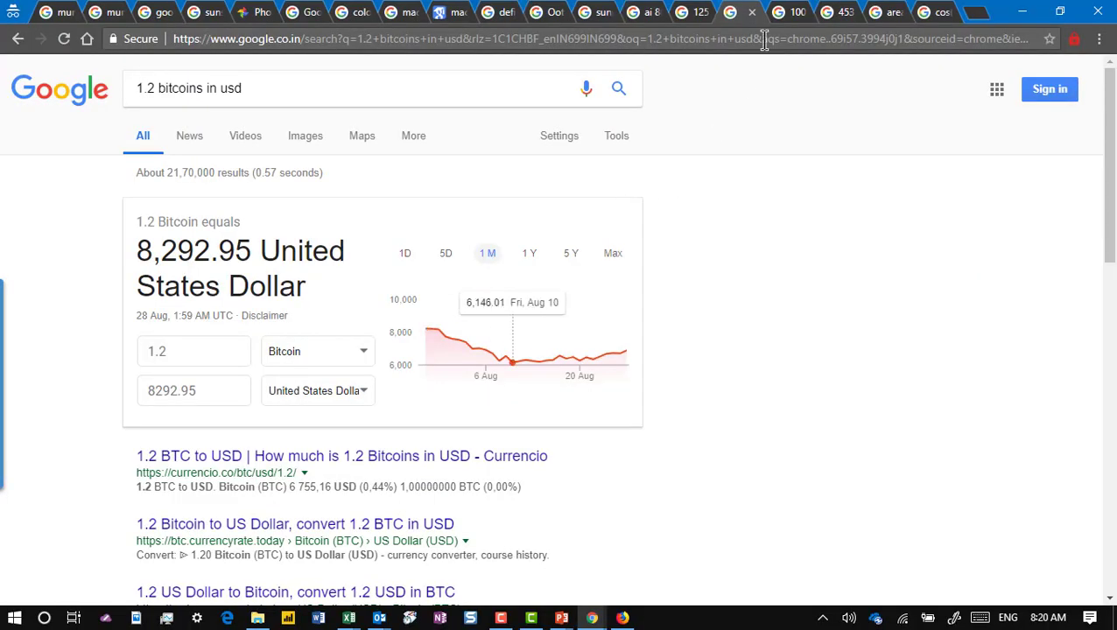
left_click(791, 15)
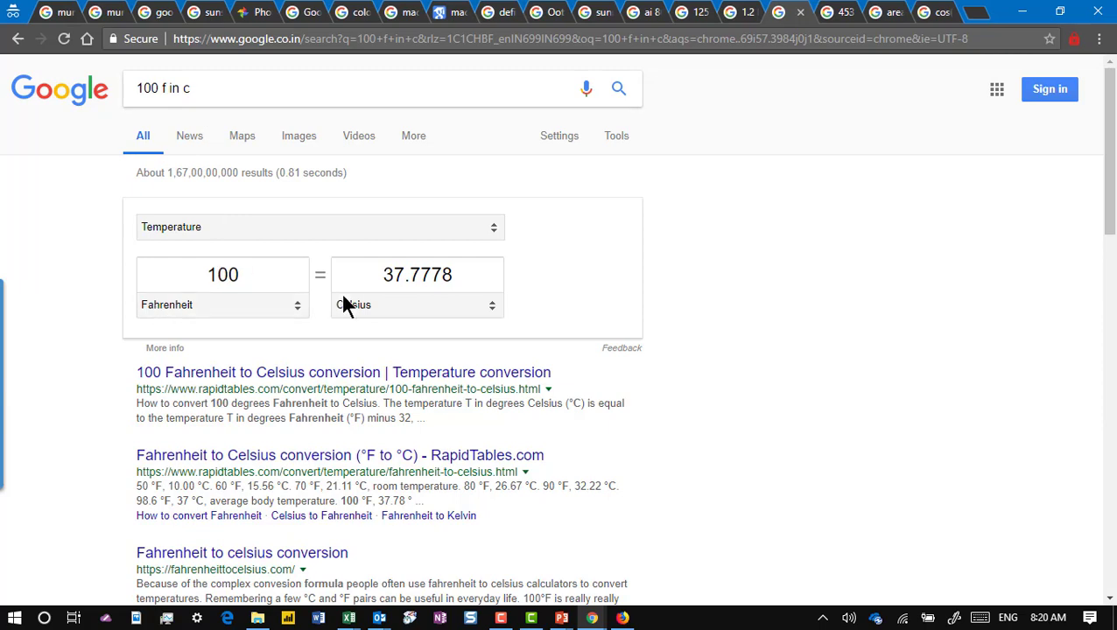
left_click(838, 18)
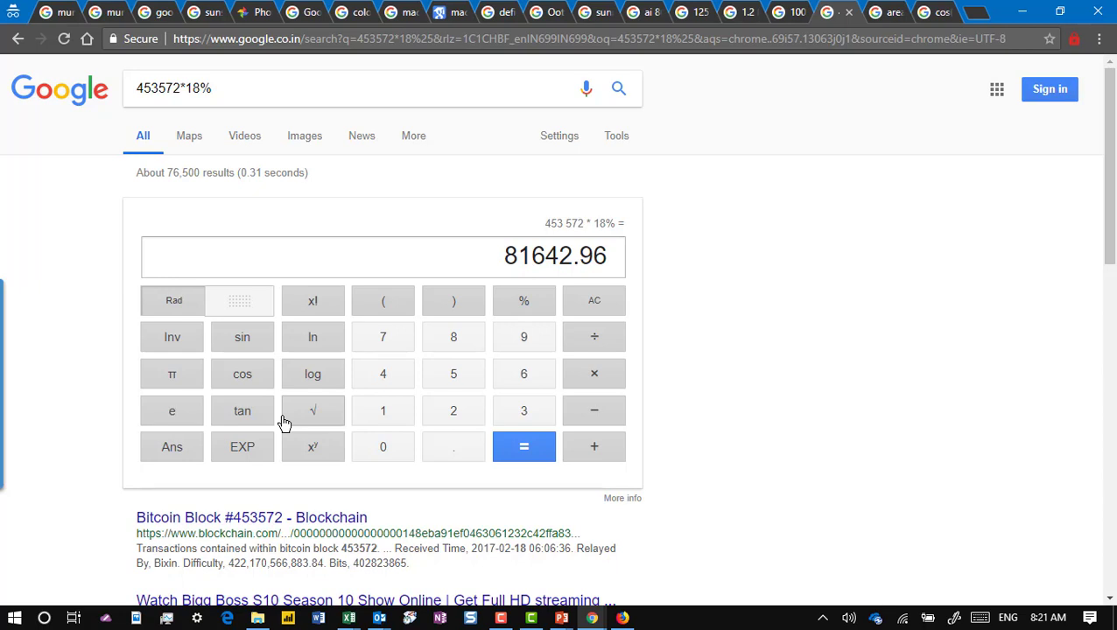
left_click(883, 14)
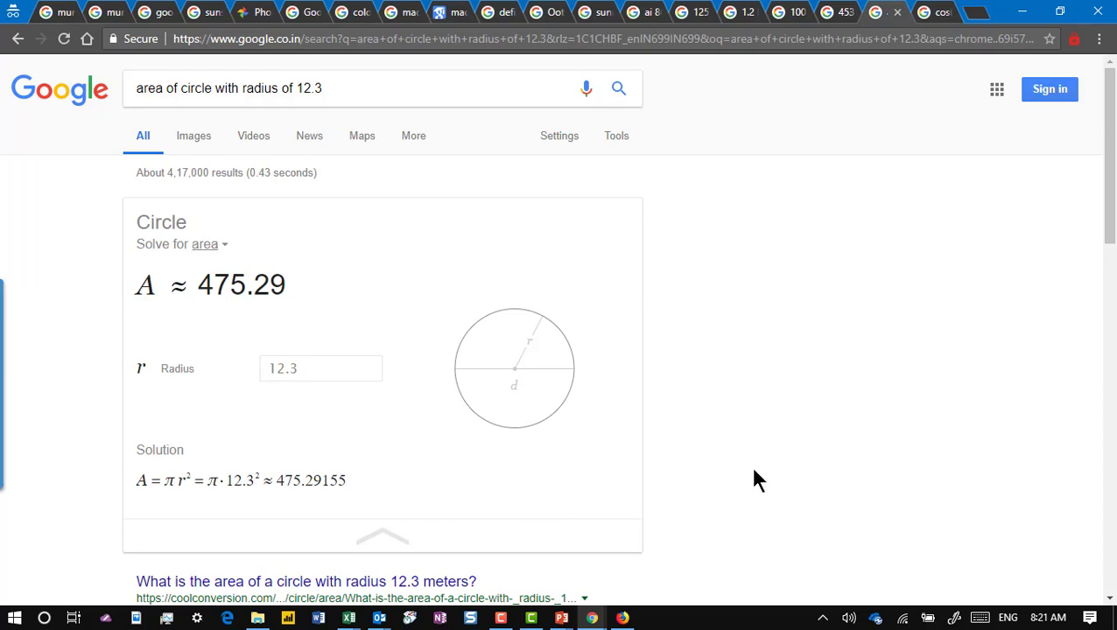
Show the PowerPoint slide on calculations and equations with graph, and open Chrome's graph for cos(3x)+sin(x), cos(7x)+sin(x).
key("alt+Tab")
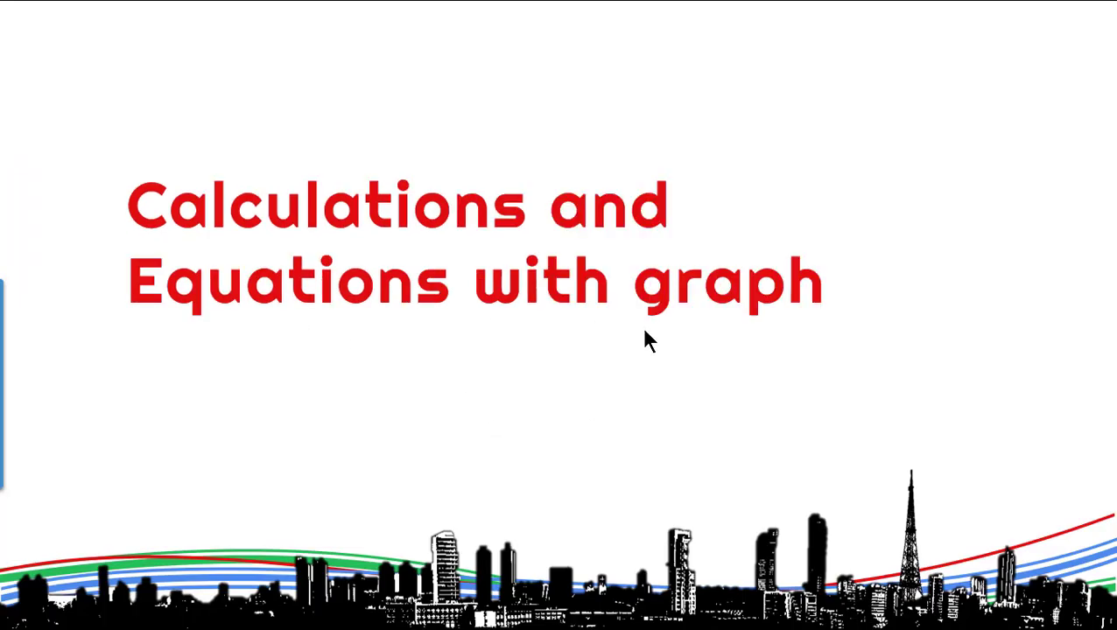
key("alt+Tab")
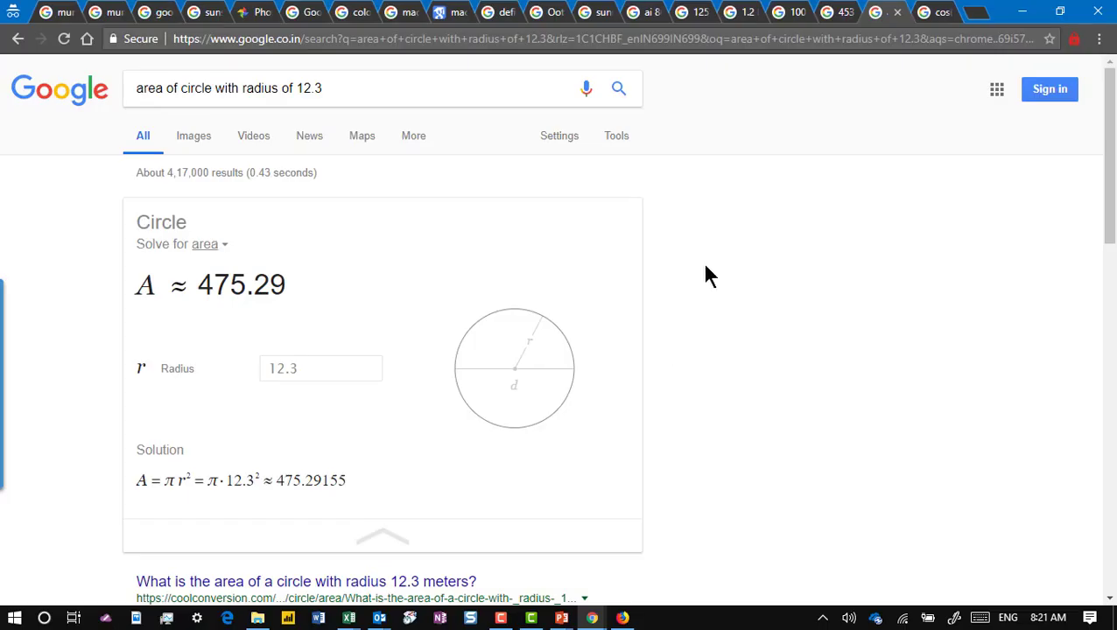
left_click(936, 12)
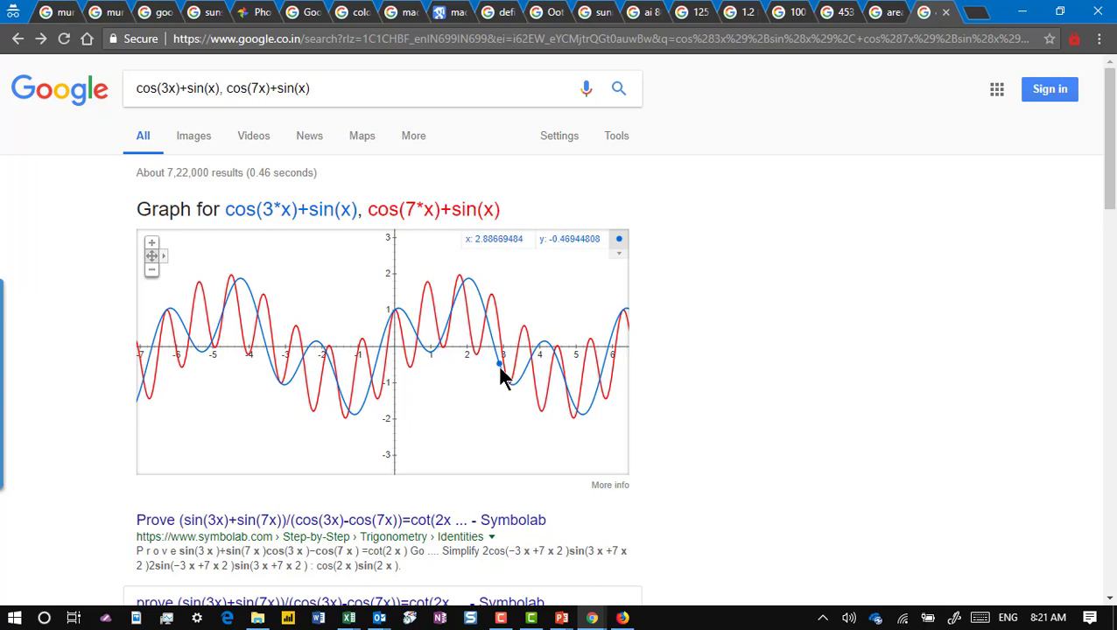
Examine the plotted curves by zooming the graph out, panning it and zooming back in.
left_click(619, 261)
scroll(420, 404, "down", 1)
scroll(420, 405, "down", 1)
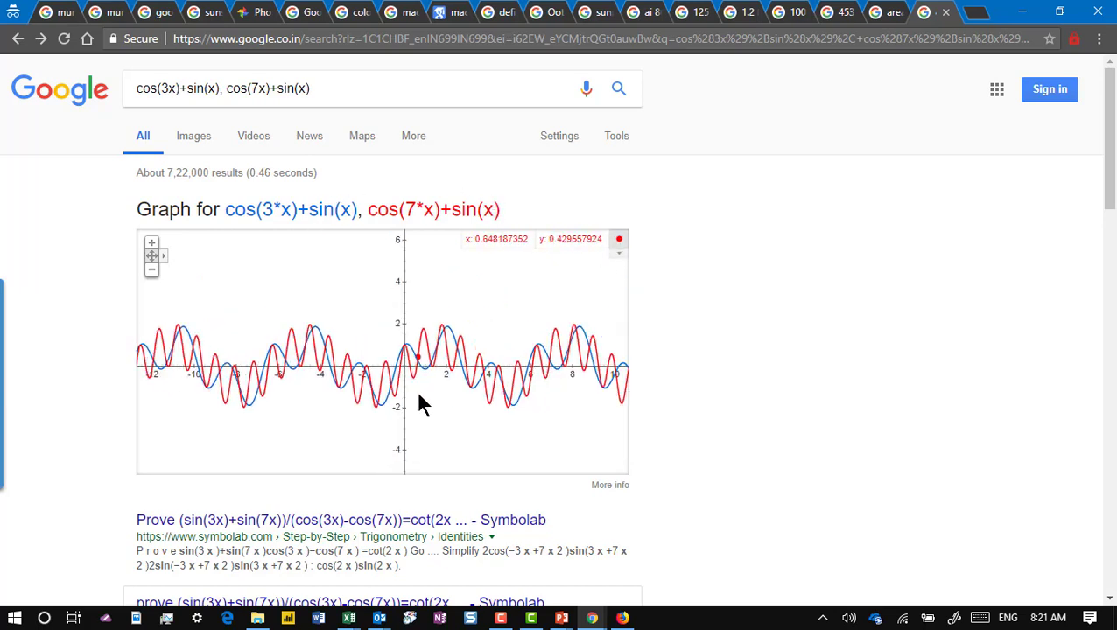
scroll(416, 362, "up", 1)
left_click_drag(417, 363, 423, 391)
scroll(423, 392, "up", 1)
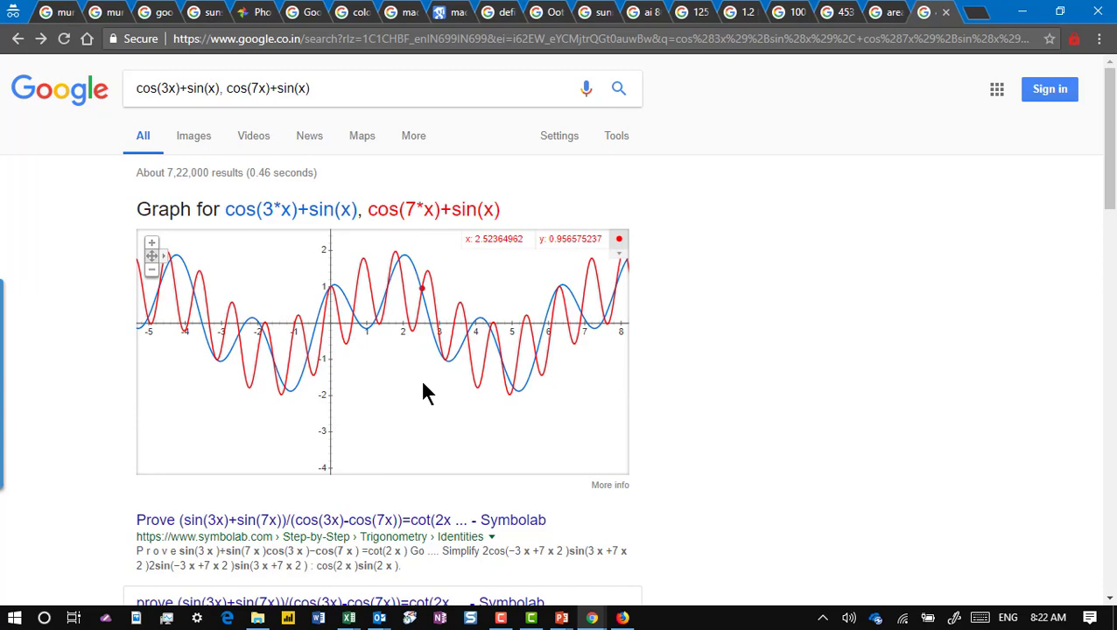
Switch to the PowerPoint slide show and advance it to the Searching Search! slide.
key("alt+Tab")
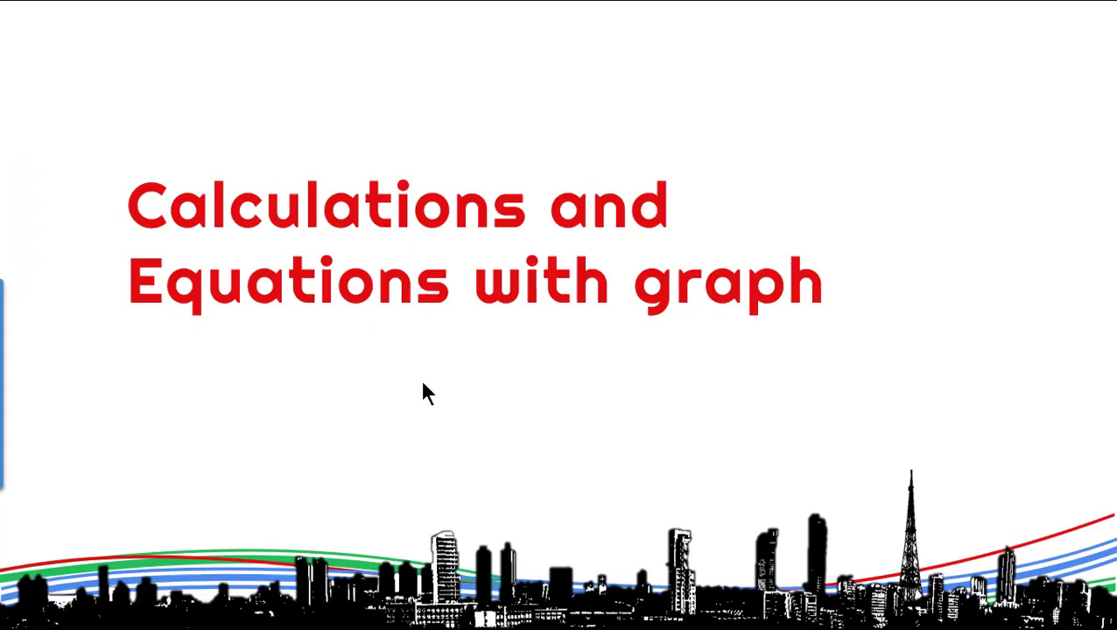
key("Right")
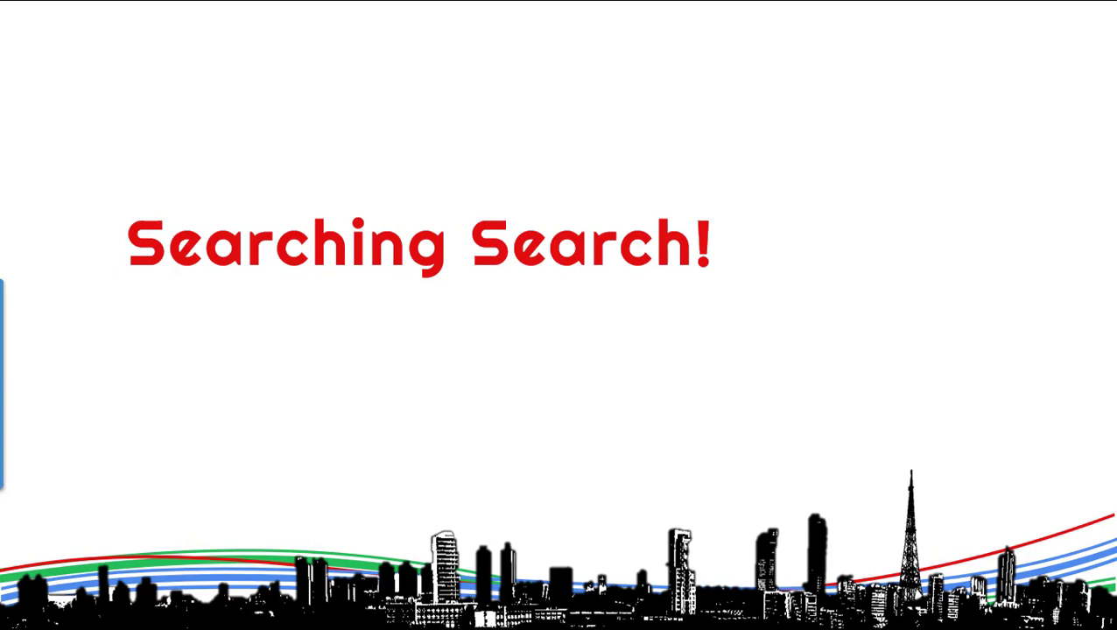
Switch to Chrome's browsing history window and search the history for amazon.
key("alt+Tab")
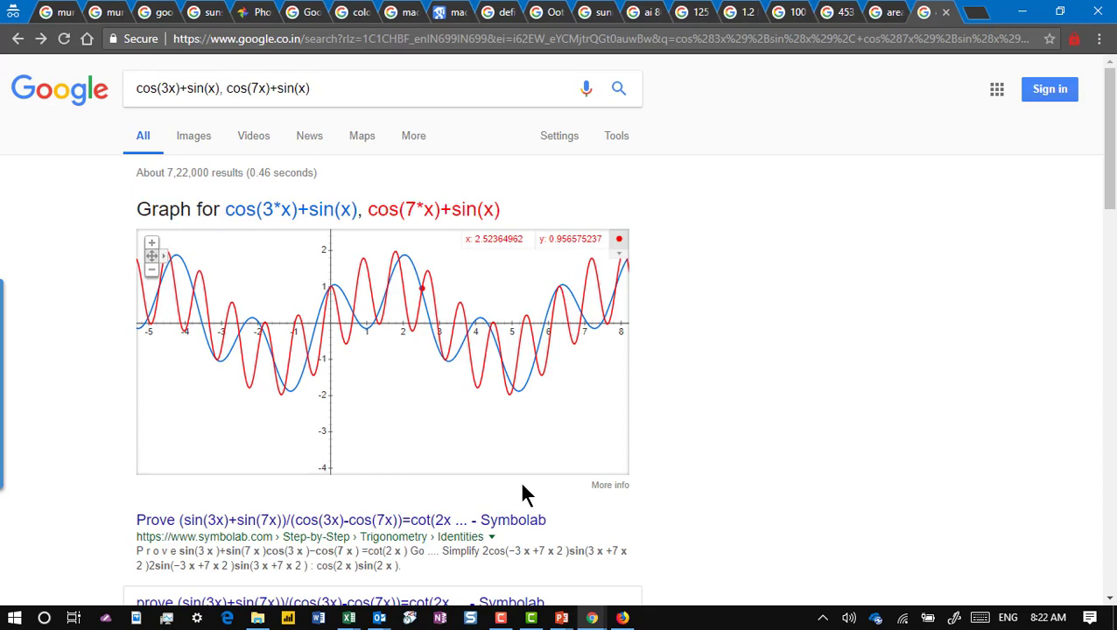
mouse_move(591, 618)
left_click(592, 576)
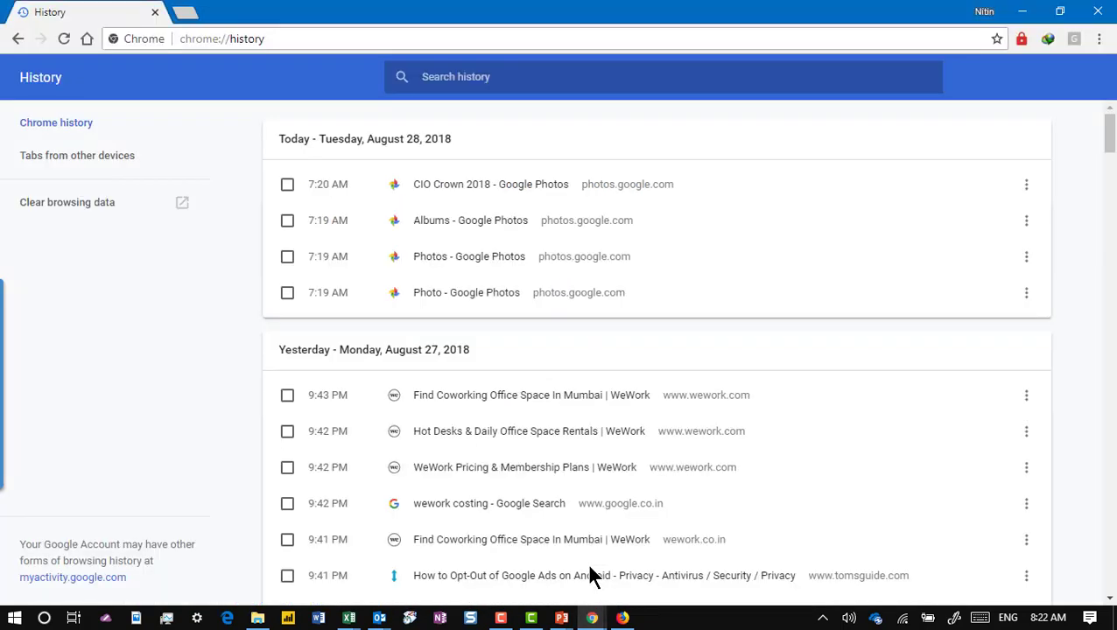
left_click(499, 75)
type("amazon")
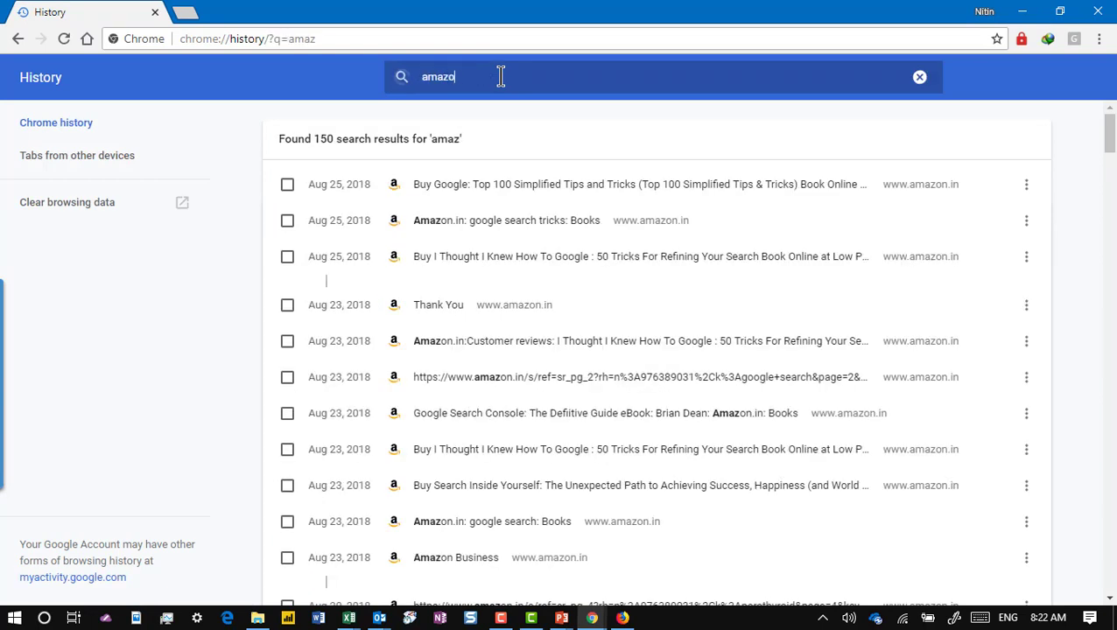
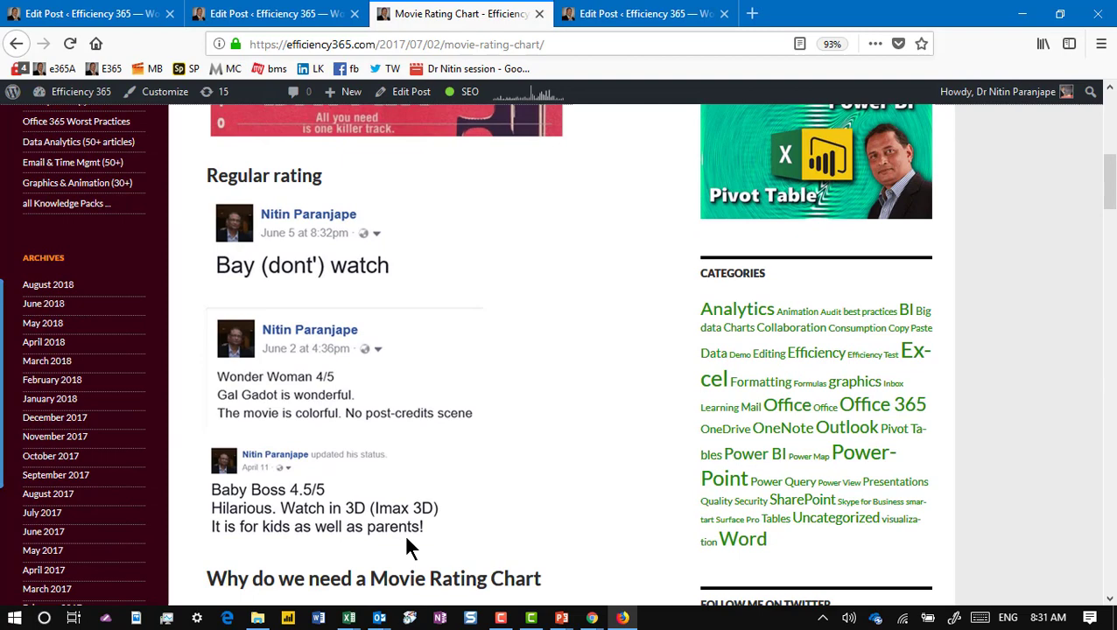
Examine the Movie Rating Chart blog post in Firefox, from the Baby Driver chart down to the smoothed line version and score comparison.
scroll(406, 539, "up", 3)
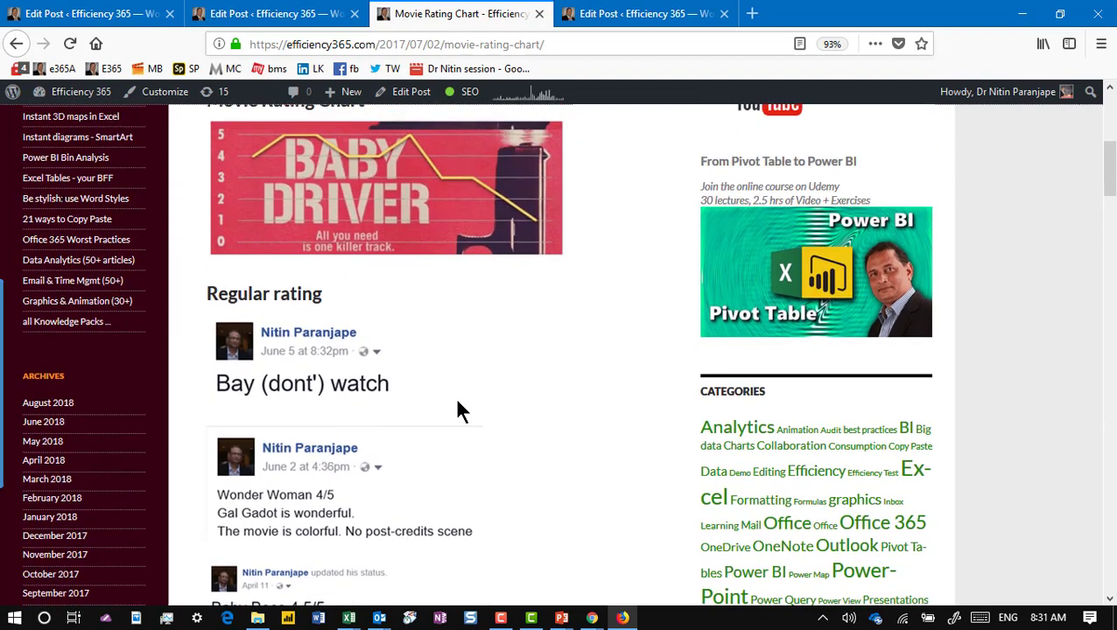
scroll(466, 412, "up", 2)
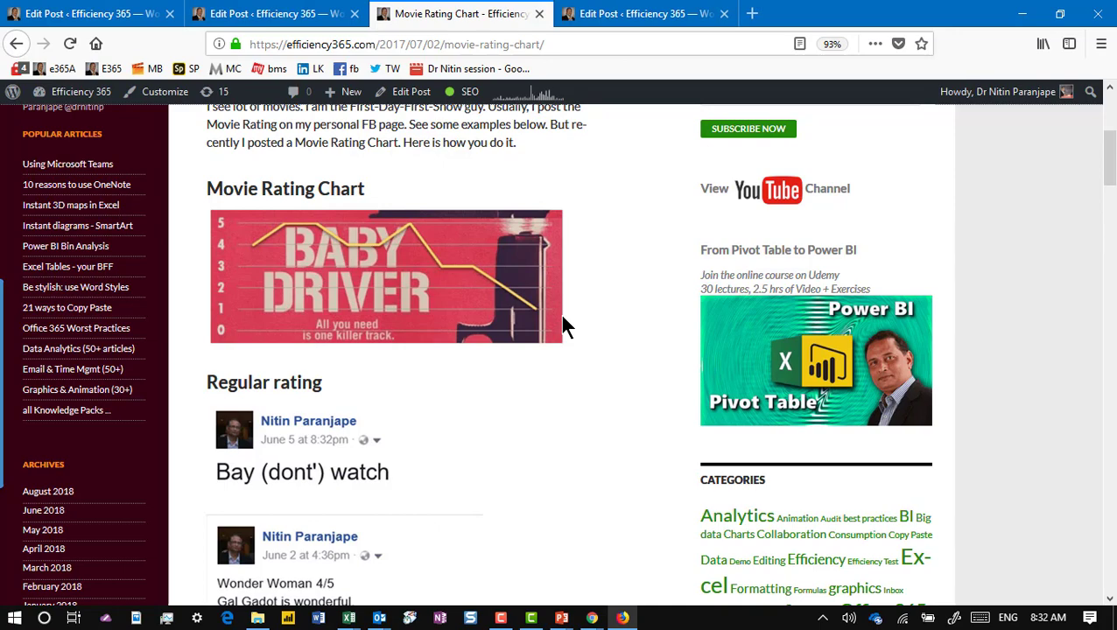
scroll(563, 326, "down", 6)
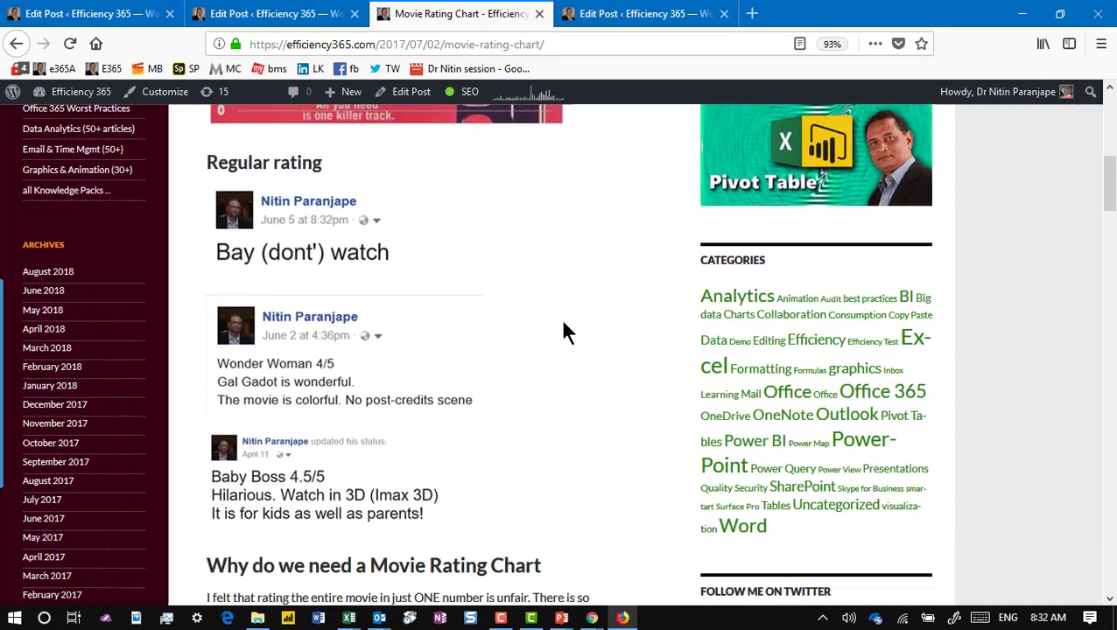
scroll(564, 326, "down", 15)
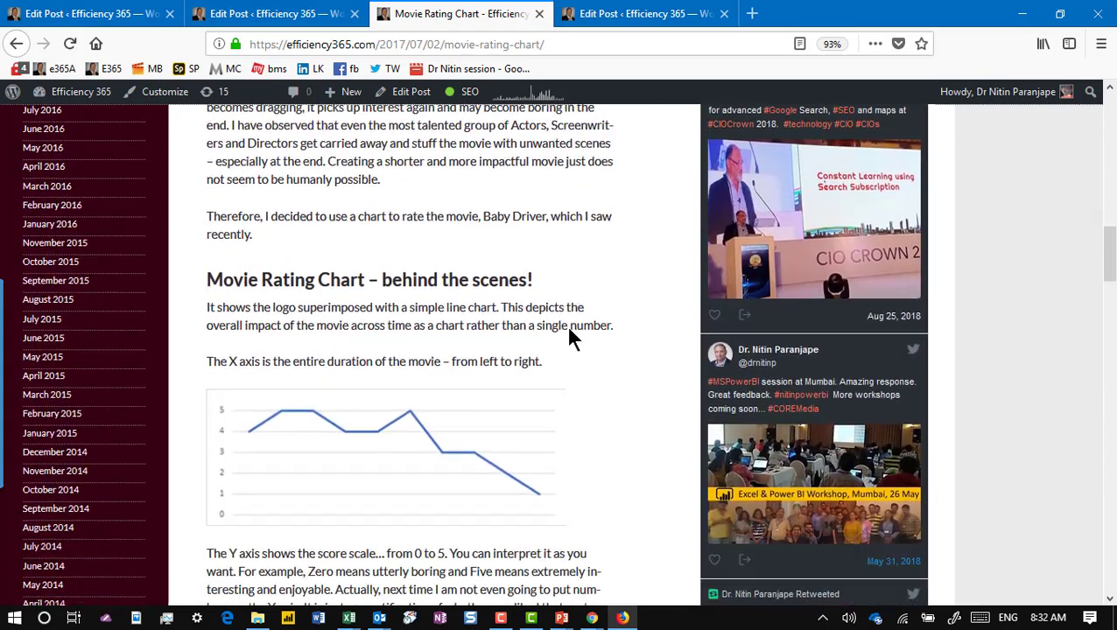
scroll(569, 337, "down", 9)
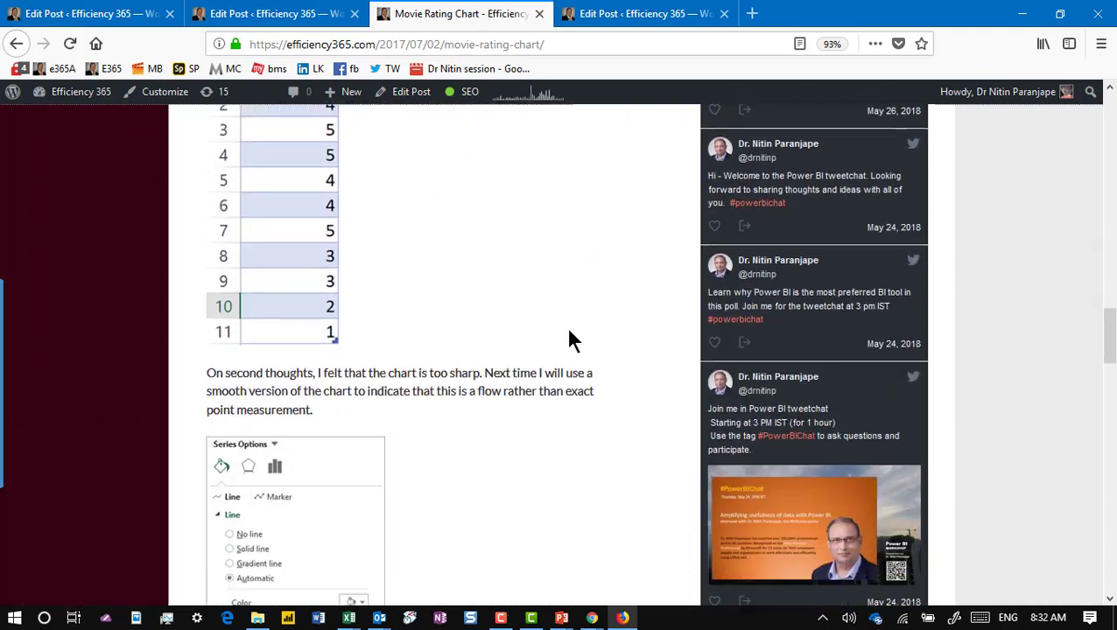
scroll(569, 341, "down", 6)
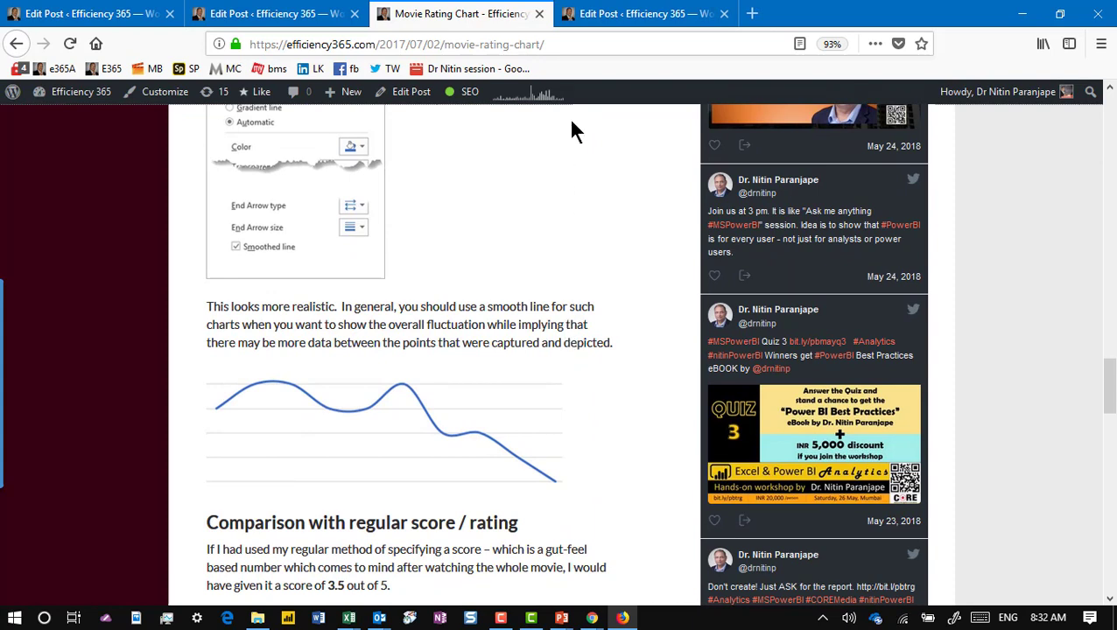
Open the Movie Rating Chart post's edit page and examine the Yoast SEO snippet preview, highlighting the focus keyword.
left_click(598, 16)
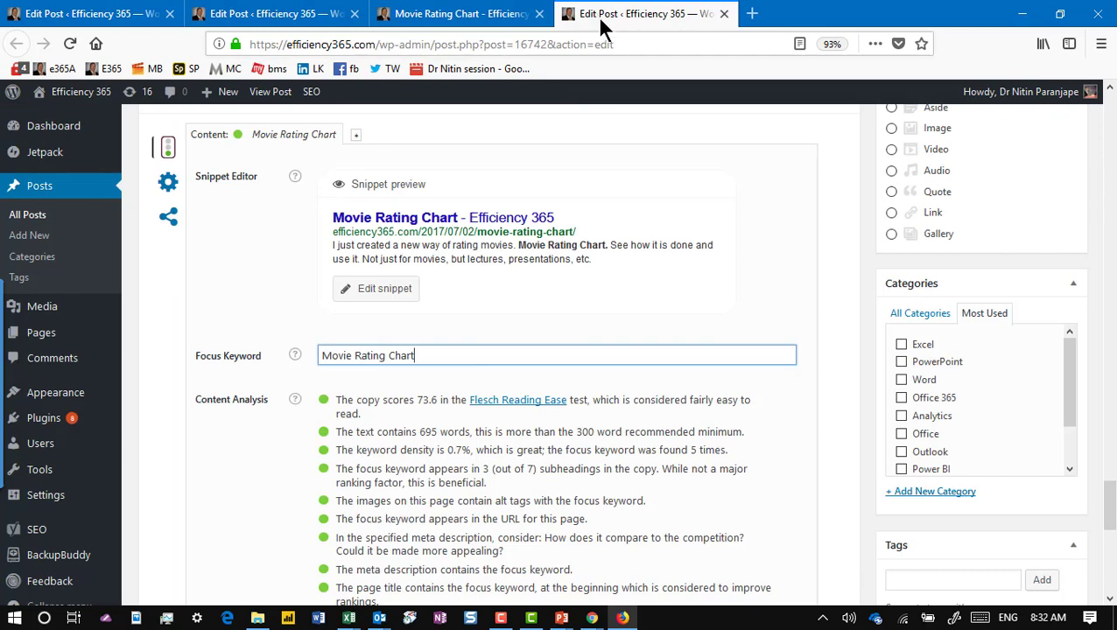
scroll(506, 230, "up", 2)
scroll(503, 229, "up", 2)
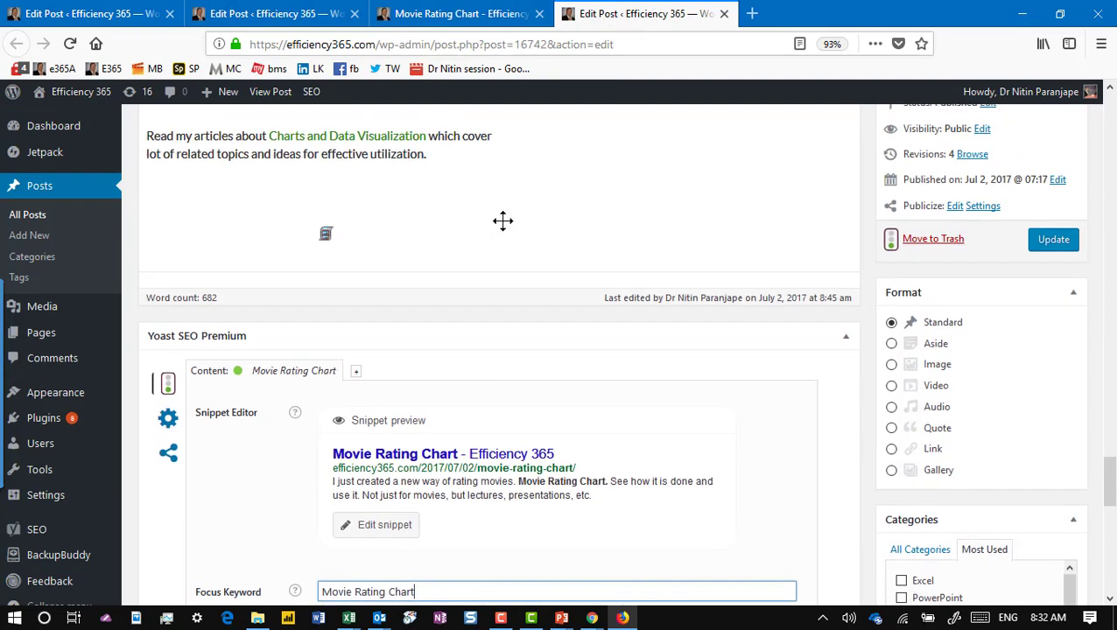
scroll(503, 221, "up", 3)
scroll(501, 221, "down", 5)
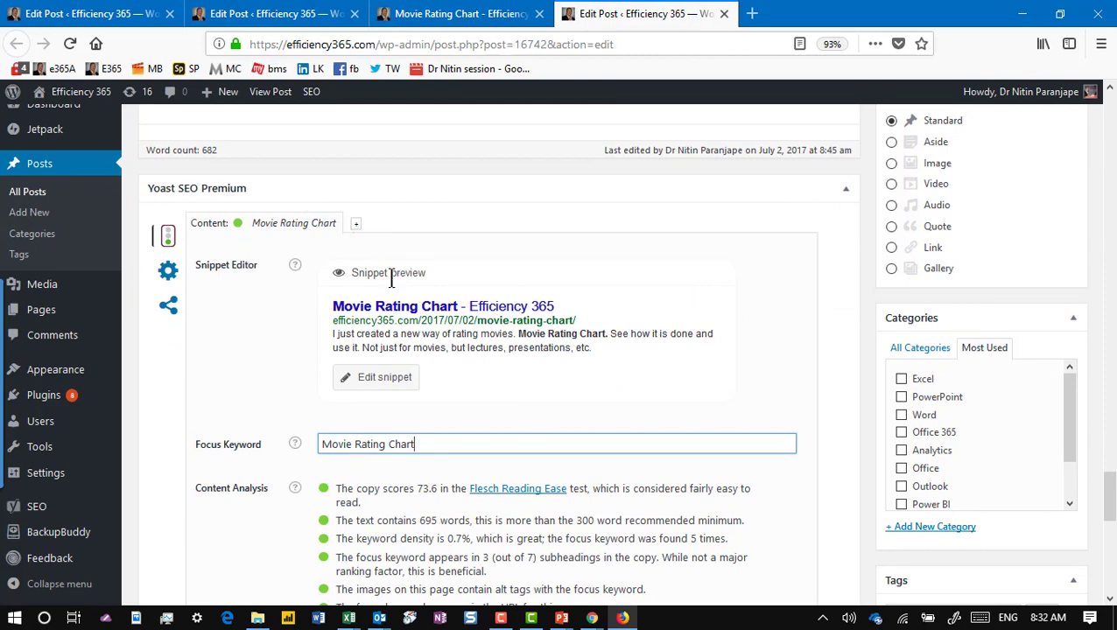
scroll(411, 328, "down", 2)
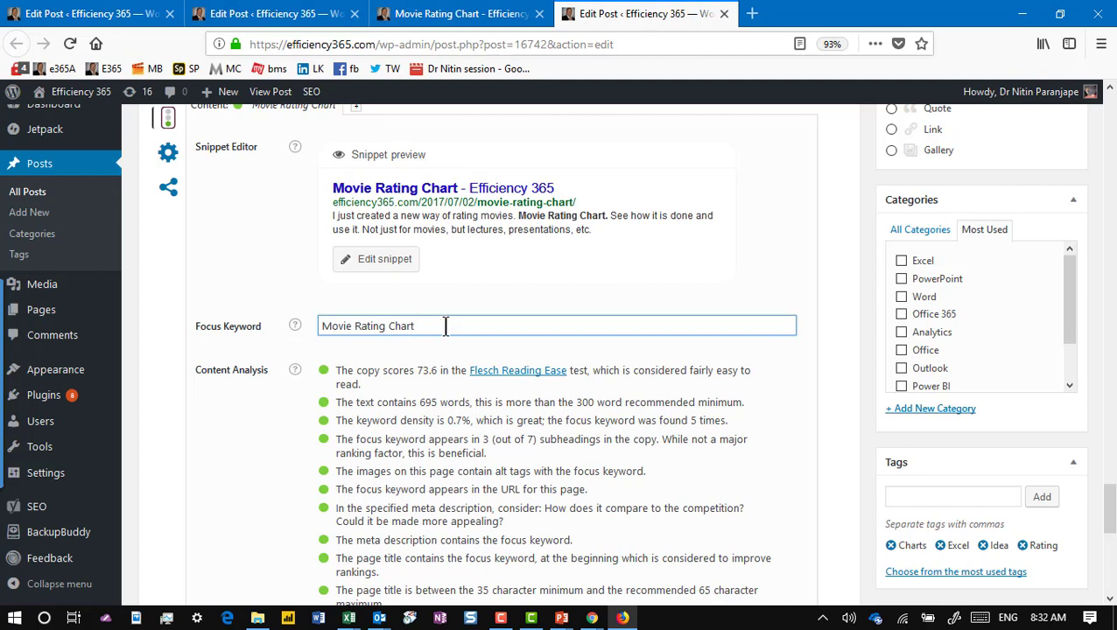
triple_click(377, 325)
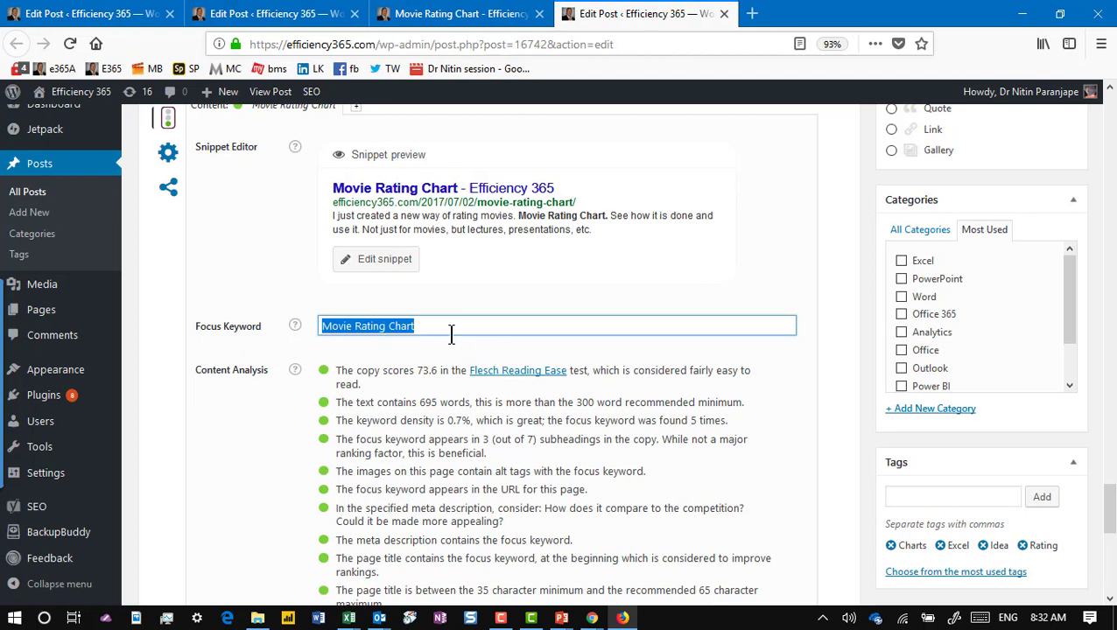
Open the post's snippet editor and compare the meta description with the focus keyword.
left_click(366, 261)
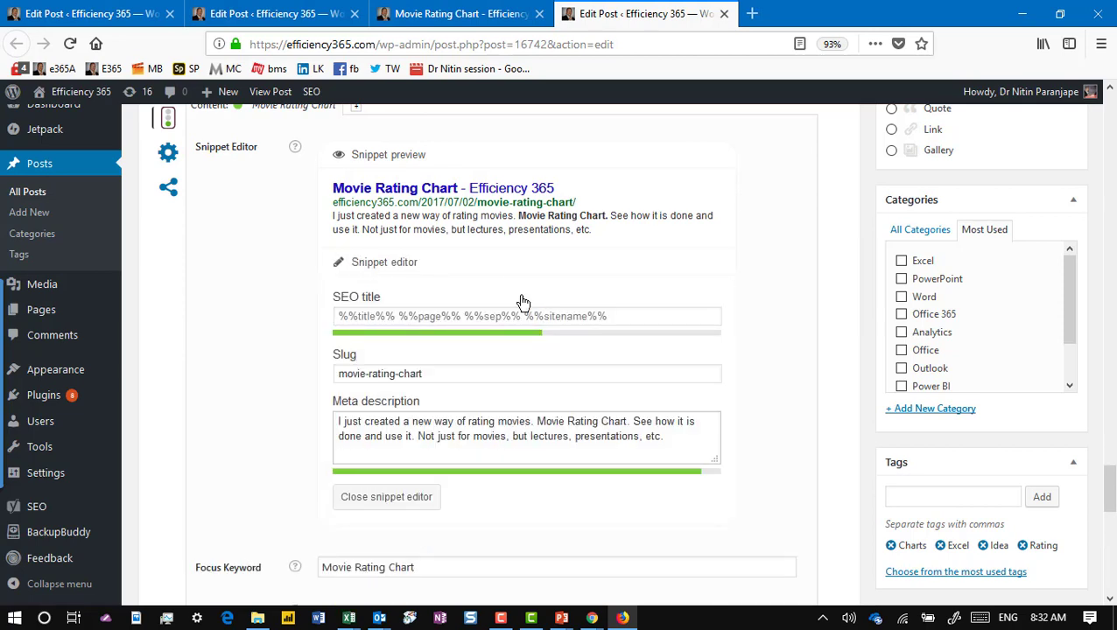
left_click(670, 440)
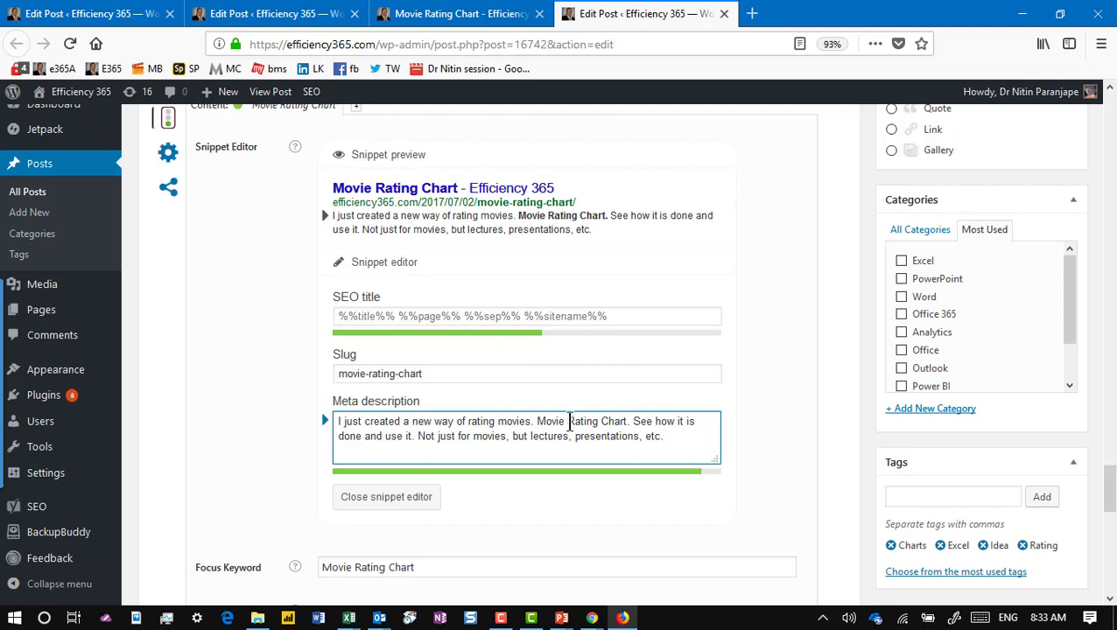
left_click(418, 567)
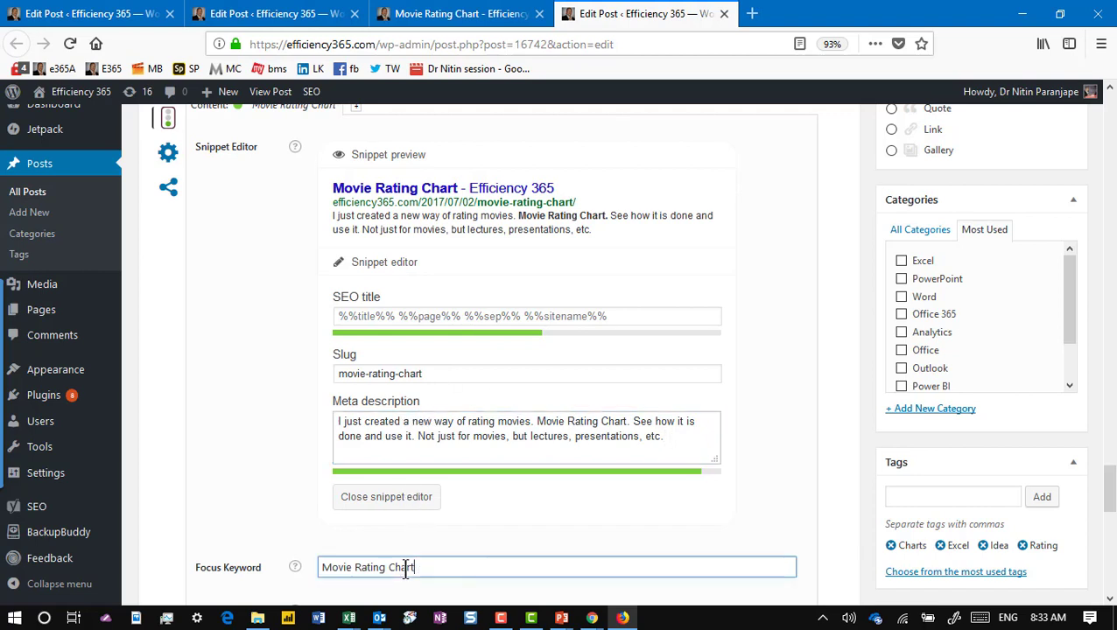
key("ctrl+a")
left_click(589, 421)
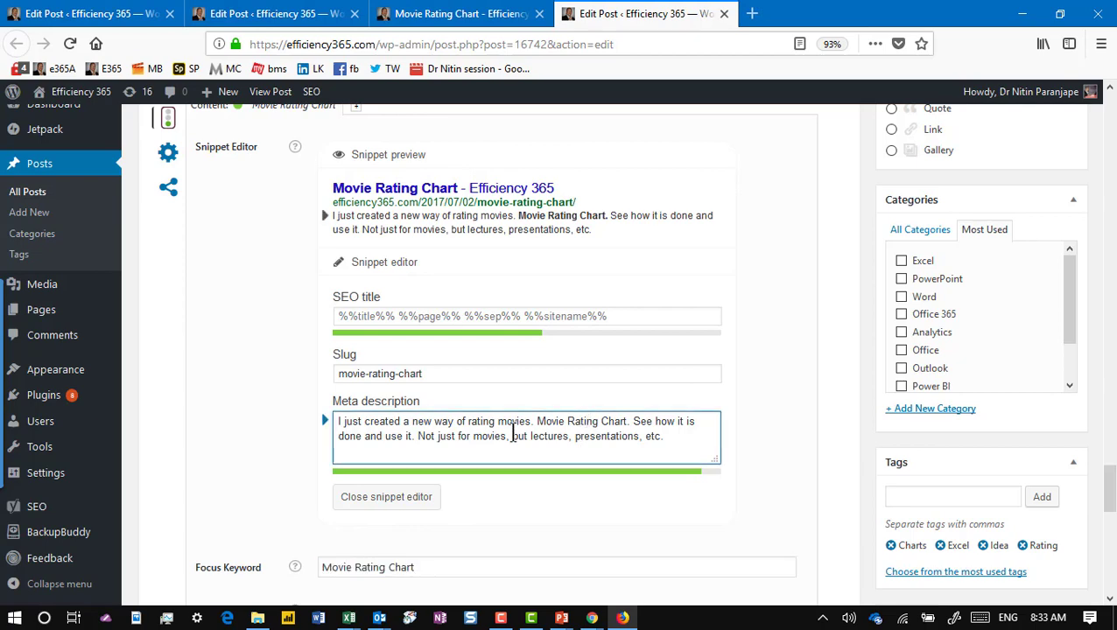
Examine the Content Analysis checks for the post's focus keyword, Movie Rating Chart.
scroll(495, 433, "down", 3)
scroll(494, 442, "down", 7)
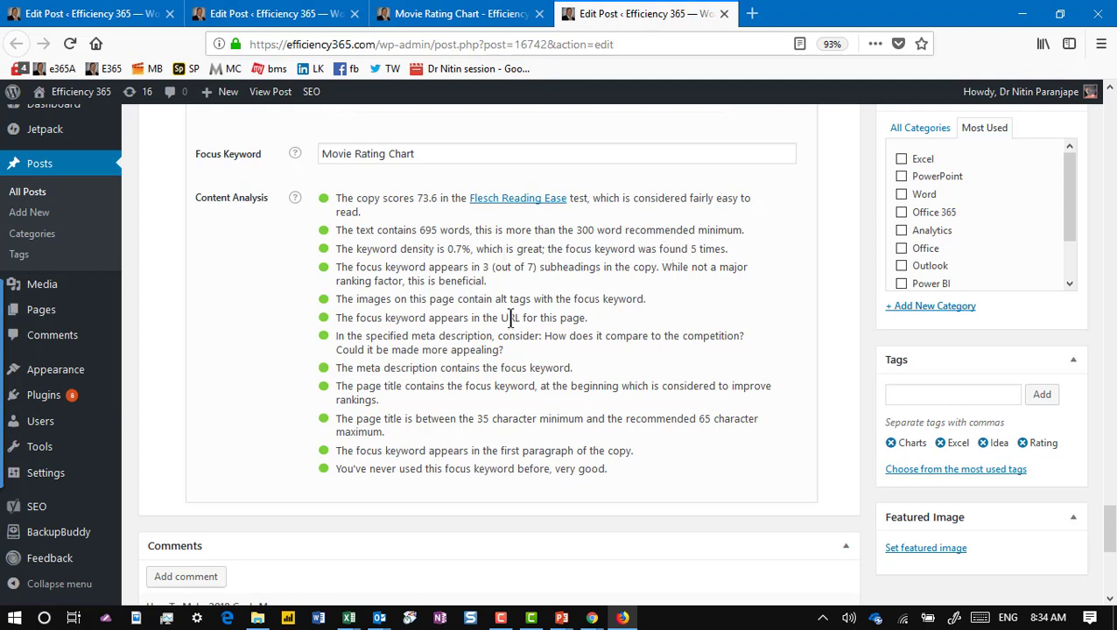
left_click(423, 154)
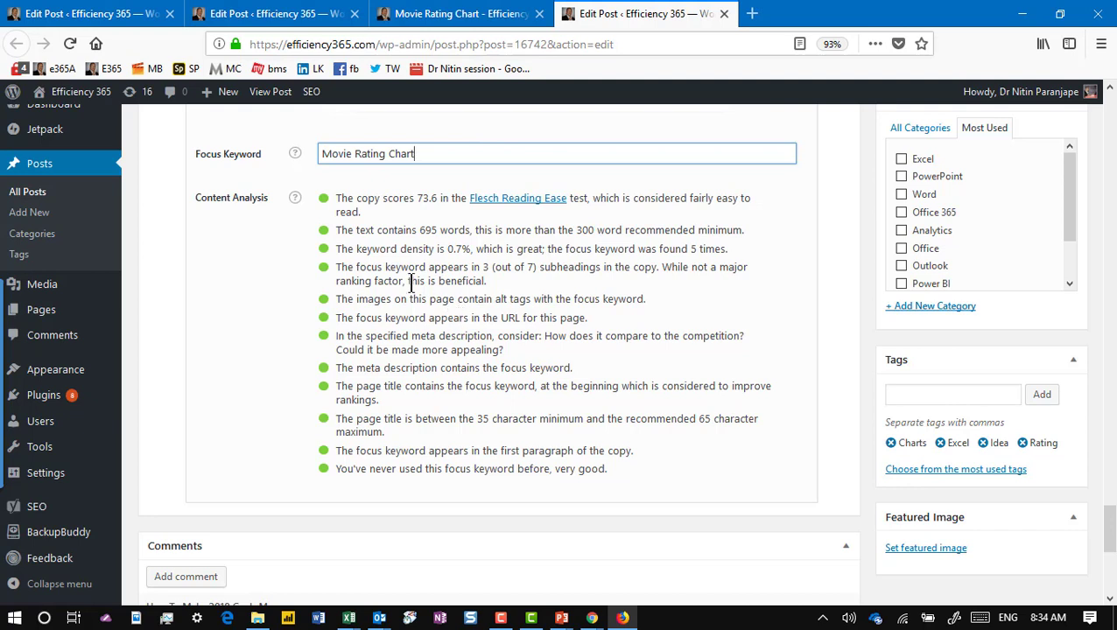
left_click(528, 304)
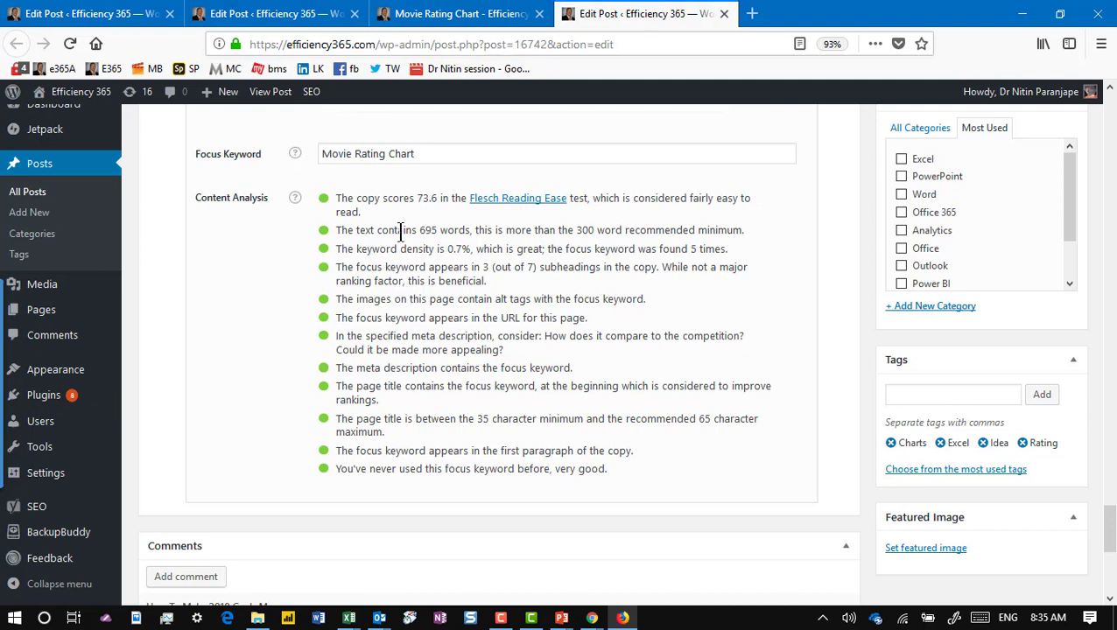
left_click(413, 153)
type("t")
Switch to the PowerPoint slide show and advance through the Maps slide to Find on map and Share location.
mouse_move(561, 616)
left_click(620, 552)
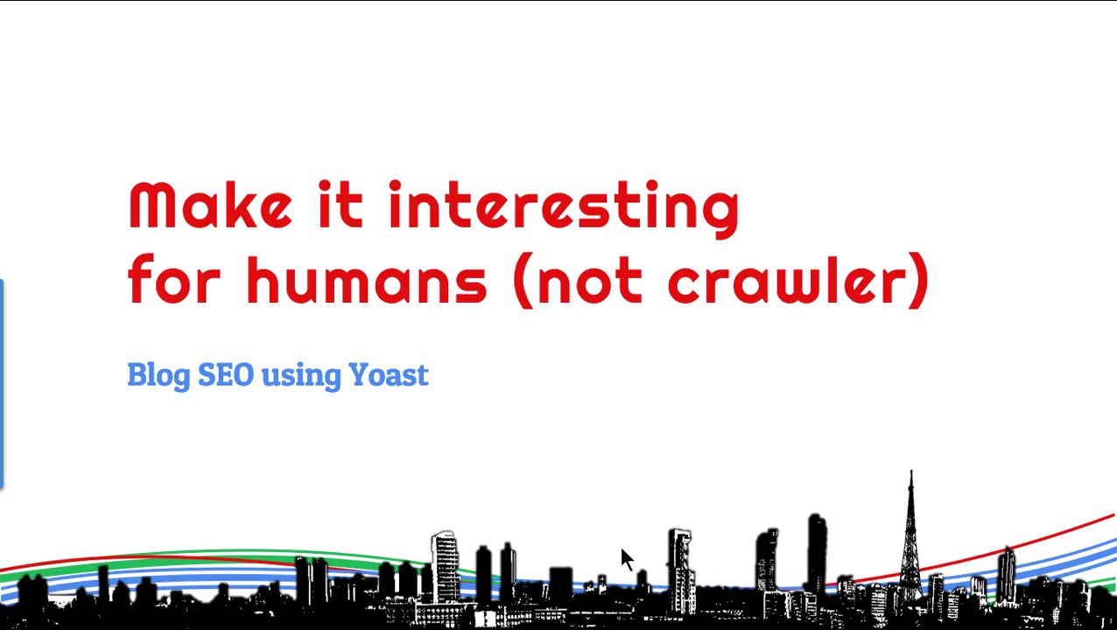
left_click(604, 419)
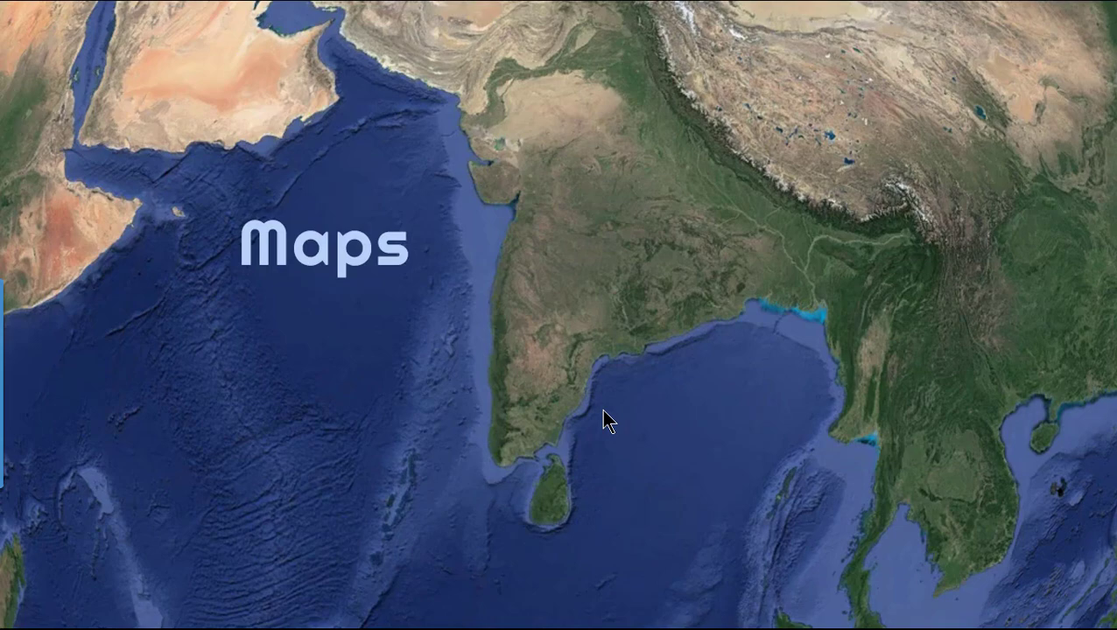
key("Right")
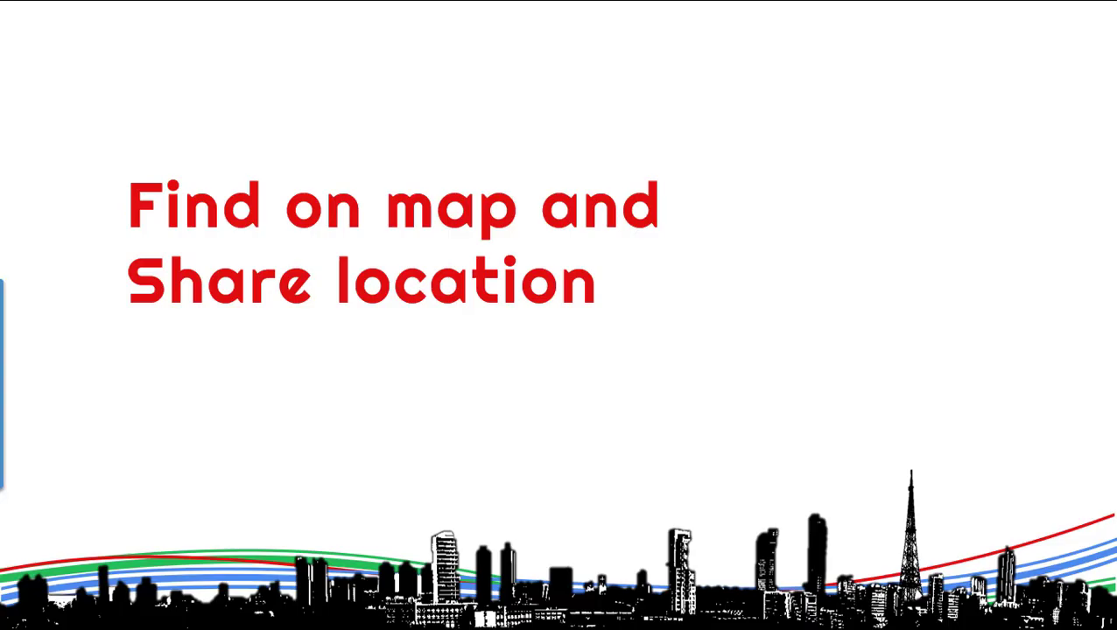